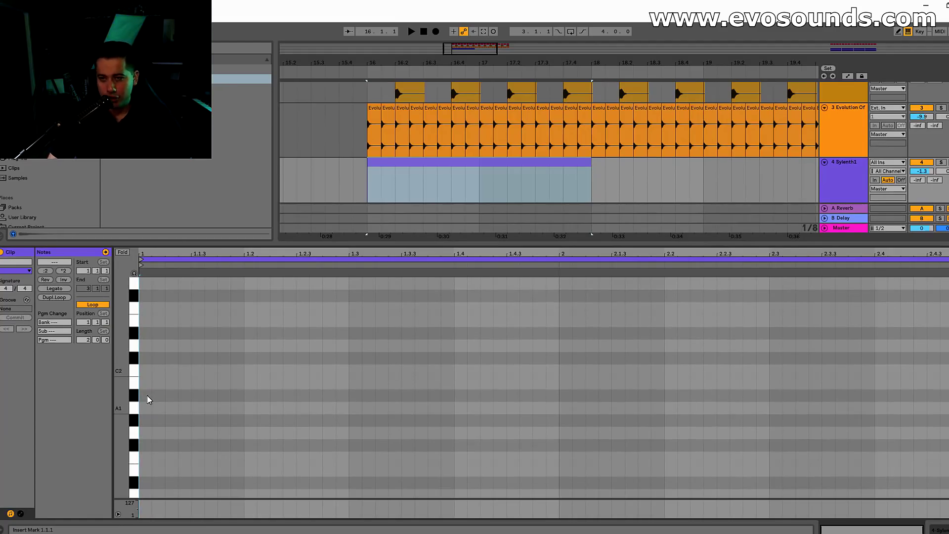
- Draw a one-beat F1 note at the start of the empty Sylenth1 clip and play it back
left_click(144, 458)
left_click_drag(153, 458, 243, 463)
key("space")
key("space")
- Add LFOTool after Sylenth1 on track 4 and play the bass through it with the drums
left_click(847, 177)
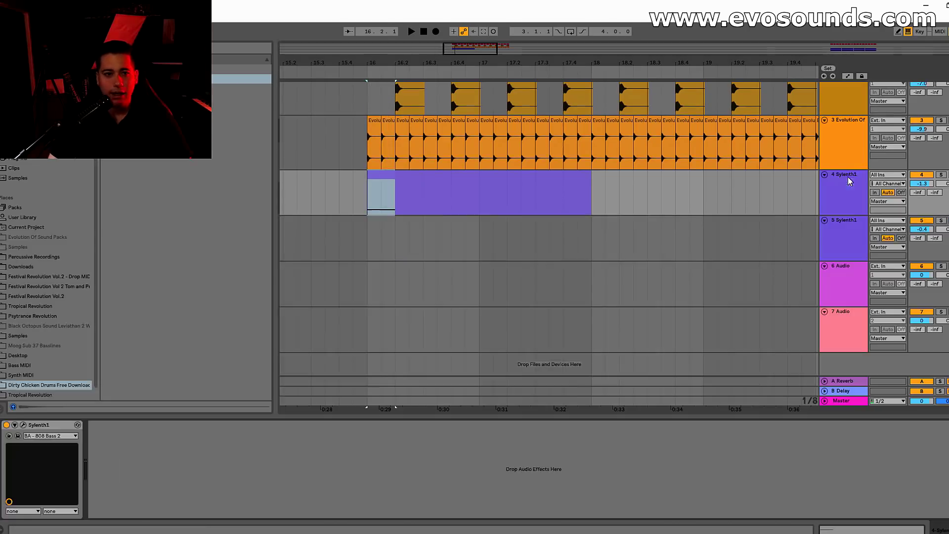
left_click(76, 158)
left_click(242, 47)
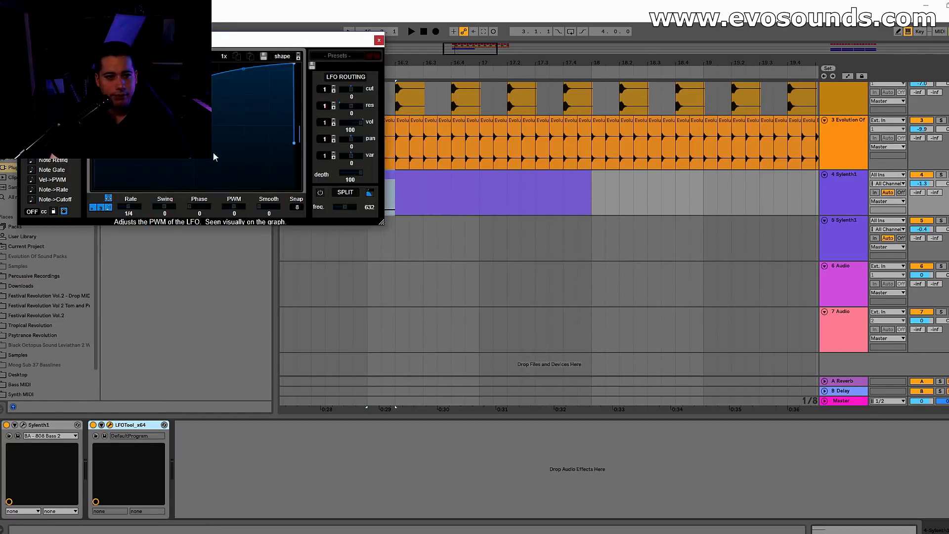
key("space")
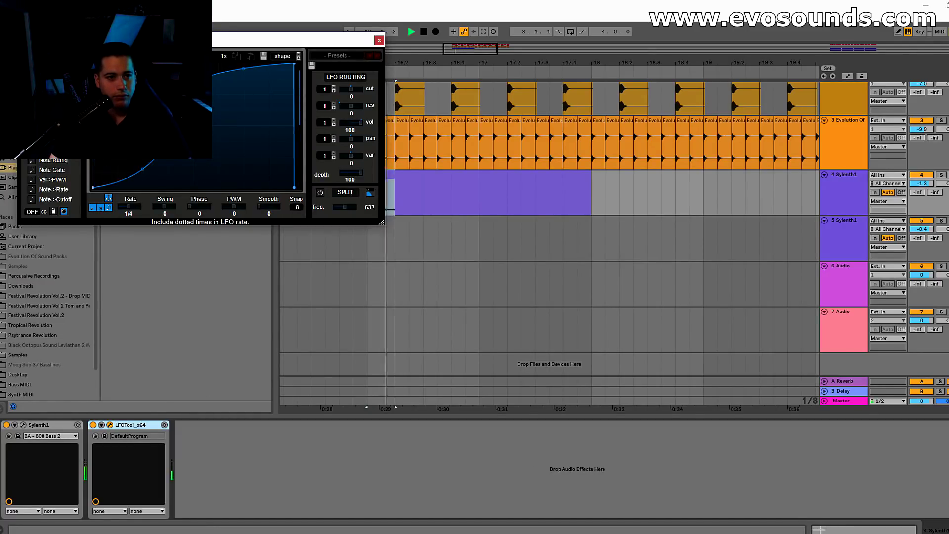
key("space")
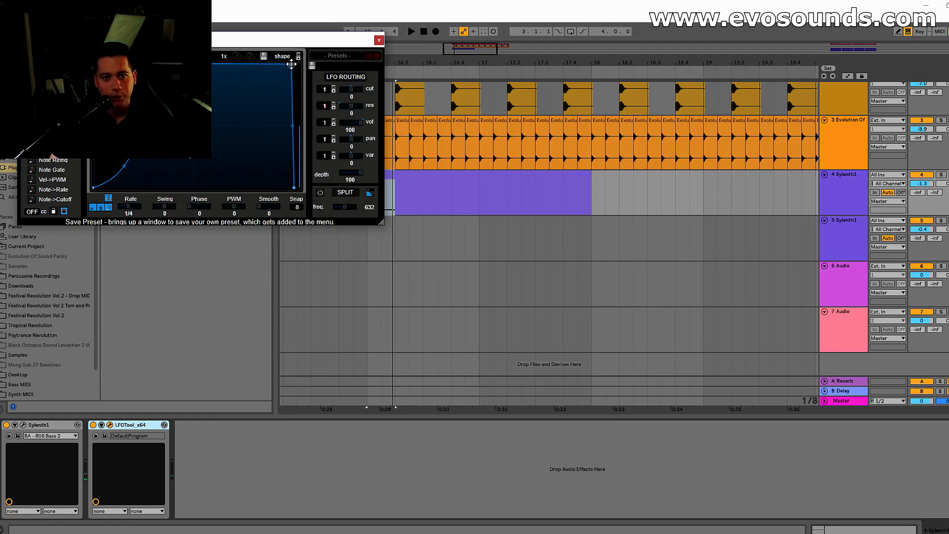
left_click(379, 40)
- Reopen the Sylenth1 clip and add a second, shorter F1 note after the first one
double_click(381, 174)
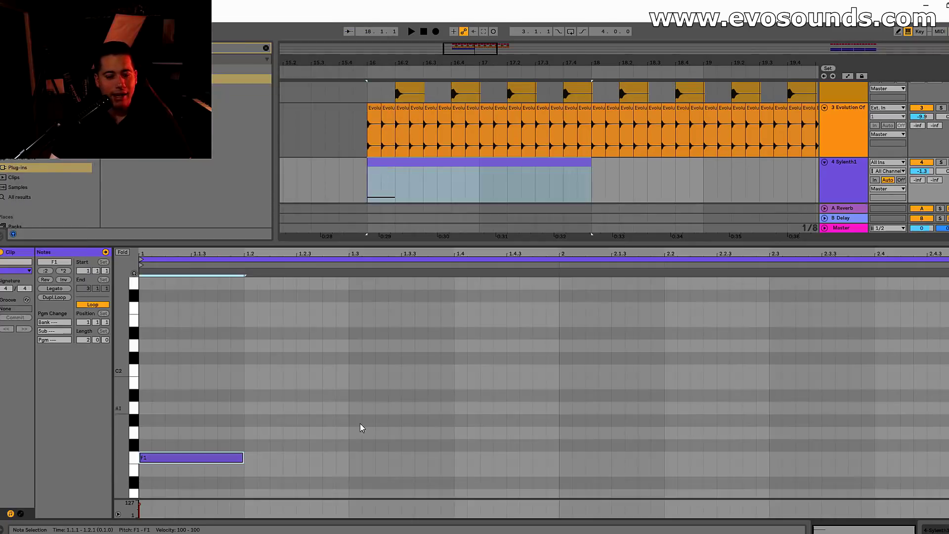
double_click(326, 458)
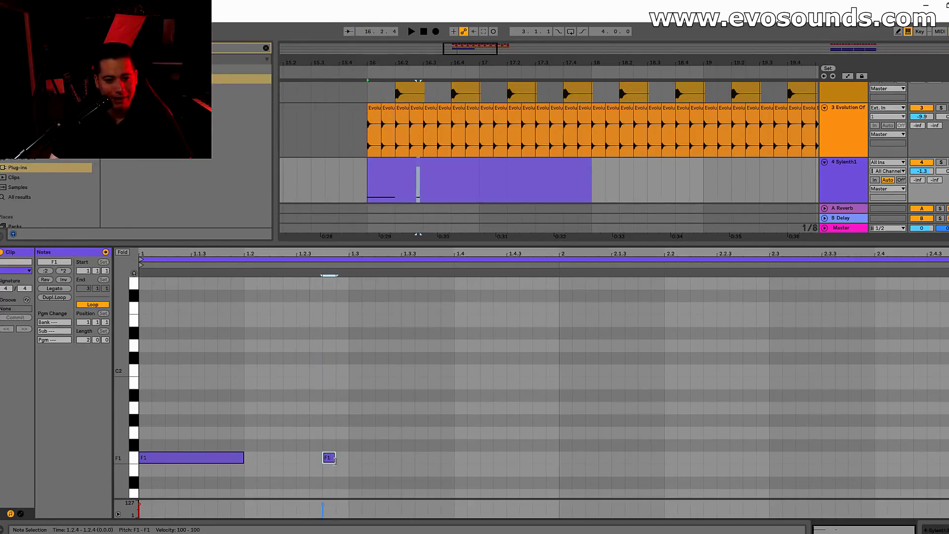
scroll(347, 462, "down", 3)
mouse_move(341, 426)
left_mouse_down()
mouse_move(311, 425)
mouse_move(336, 429)
left_mouse_up()
- Transpose all notes in the clip up two octaves to F3 and play the result
key("ctrl+a")
key("shift+Up")
key("shift+Up")
key("space")
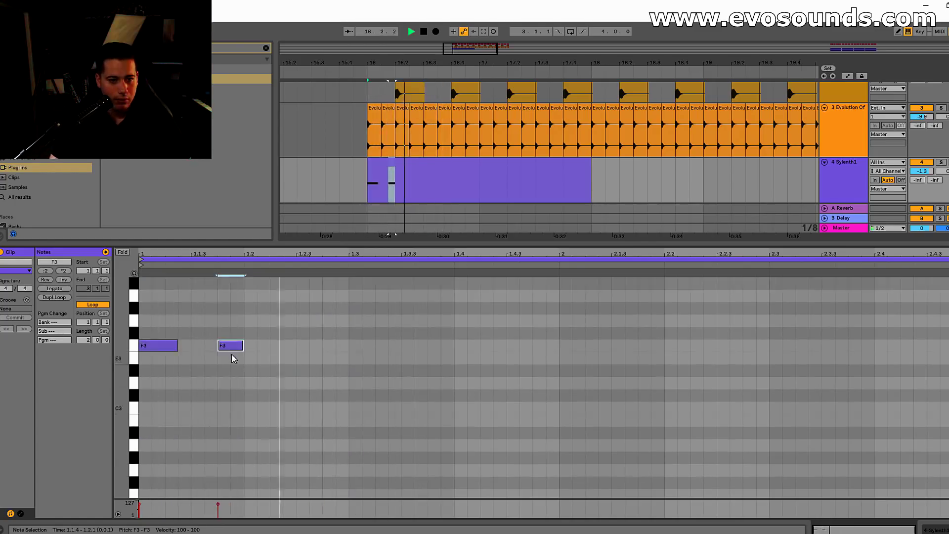
- Shorten the second F3 note, duplicate the pattern, move the first copy to 1.2.3, and remove the surplus copied note
left_click_drag(217, 346, 170, 328)
key("space")
key("ctrl+d")
left_click_drag(260, 346, 312, 346)
left_click_drag(372, 357, 405, 341)
key("Delete")
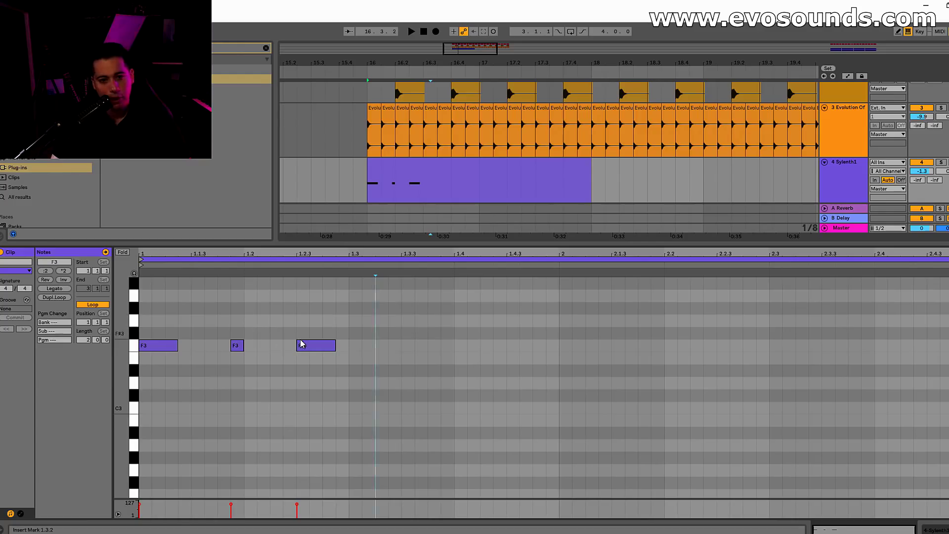
- Extend the F3 note at 1.2.3 to beat 1.3 and duplicate it to 1.3.3 and 1.4.3
left_click_drag(334, 346, 244, 311)
key("ctrl+d")
- Duplicate the whole one-bar F3 pattern into the clip's second bar and play the clip
key("ctrl+d")
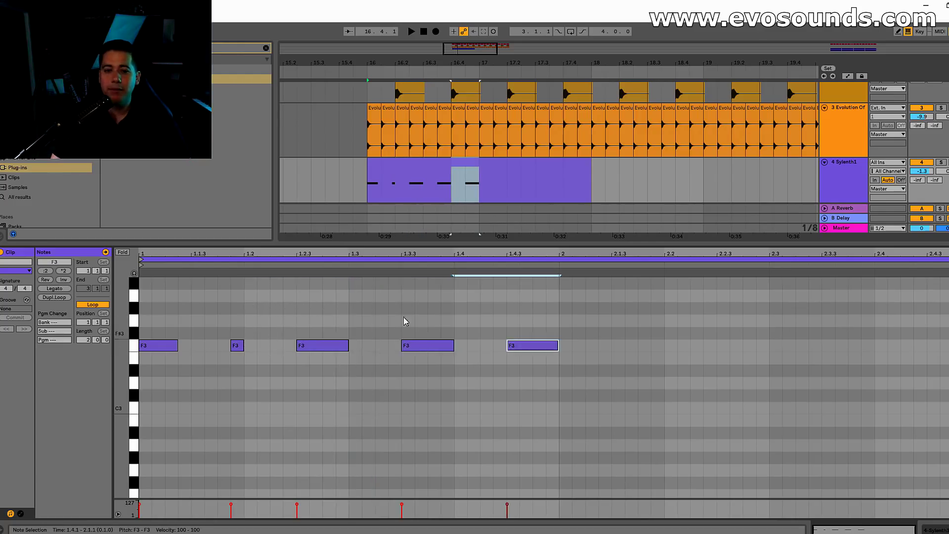
key("ctrl+a")
key("ctrl+d")
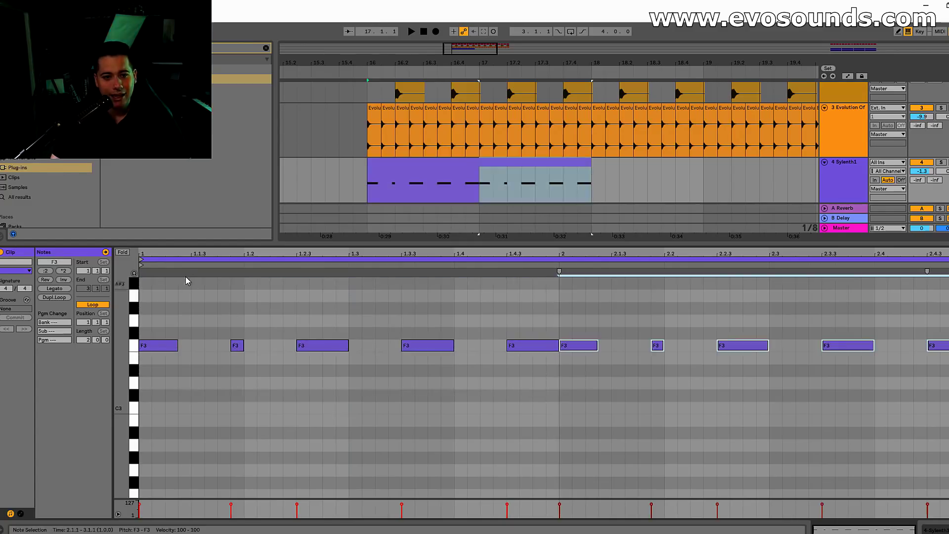
left_click(385, 162)
key("space")
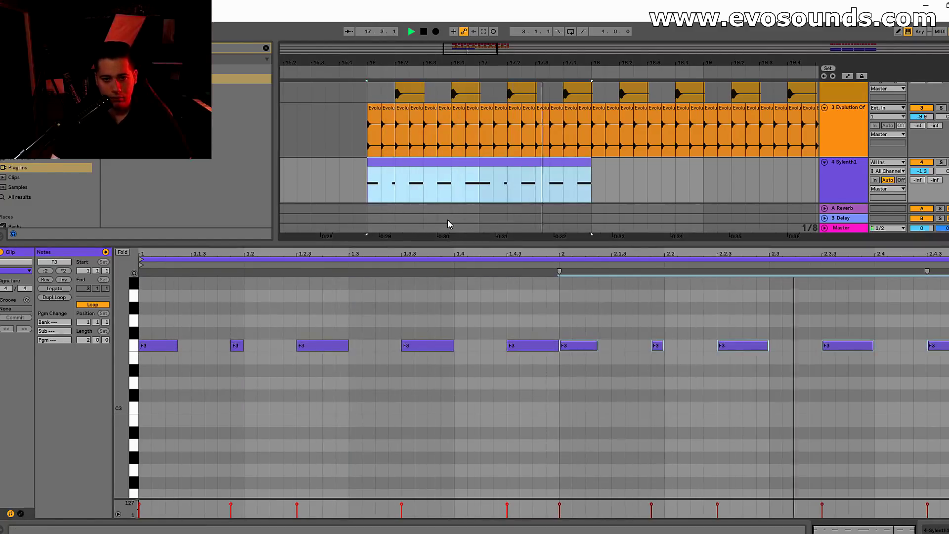
key("space")
- Try an earlier start for the short F3 note before beat 1.2, play the clip, and put the start back
left_click_drag(247, 329, 236, 378)
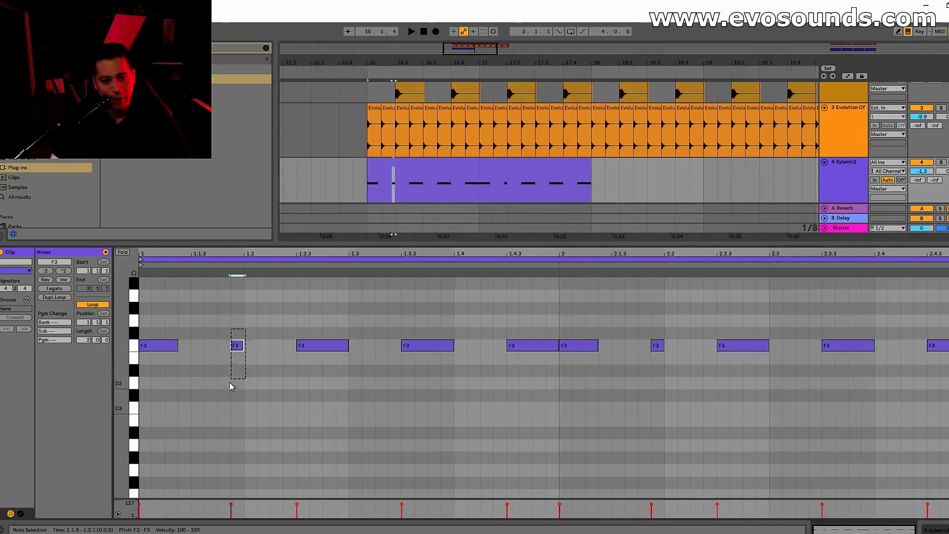
left_click_drag(234, 248, 202, 359)
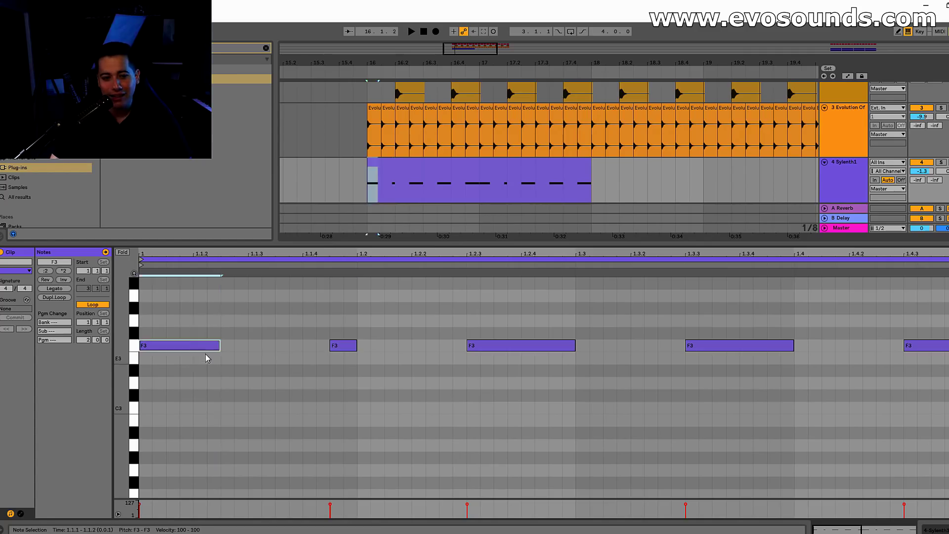
left_click(193, 371)
left_click(344, 348)
mouse_move(331, 349)
left_mouse_down()
mouse_move(303, 350)
mouse_move(331, 351)
mouse_move(315, 347)
left_mouse_up()
key("space")
left_click_drag(319, 348, 340, 352)
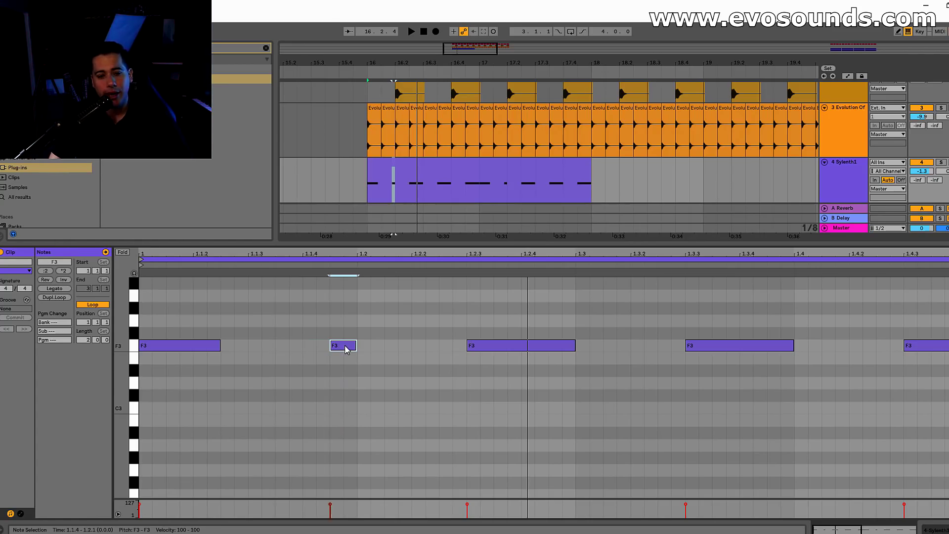
key("space")
left_click_drag(302, 313, 354, 354)
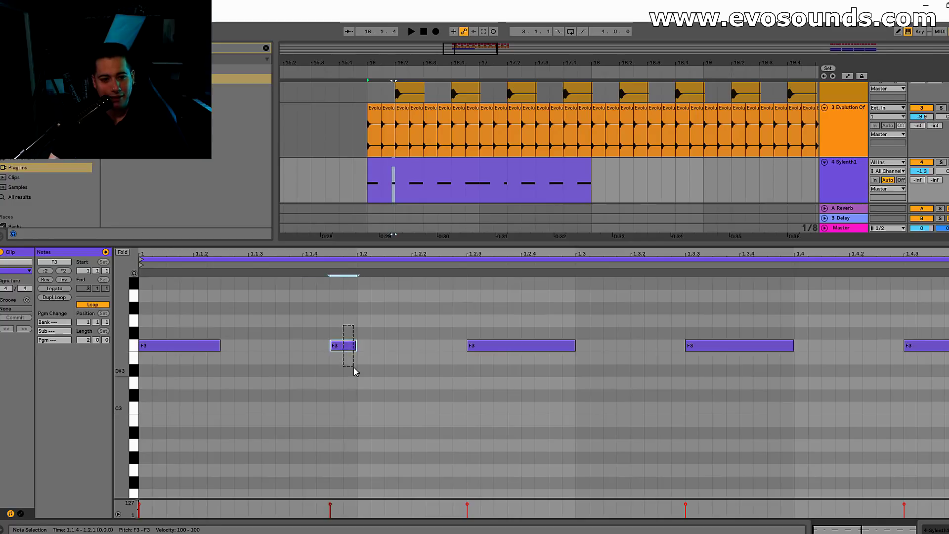
- Duplicate the two-bar Sylenth1 clip so the copy runs from bar 18 to bar 20 during playback
key("space")
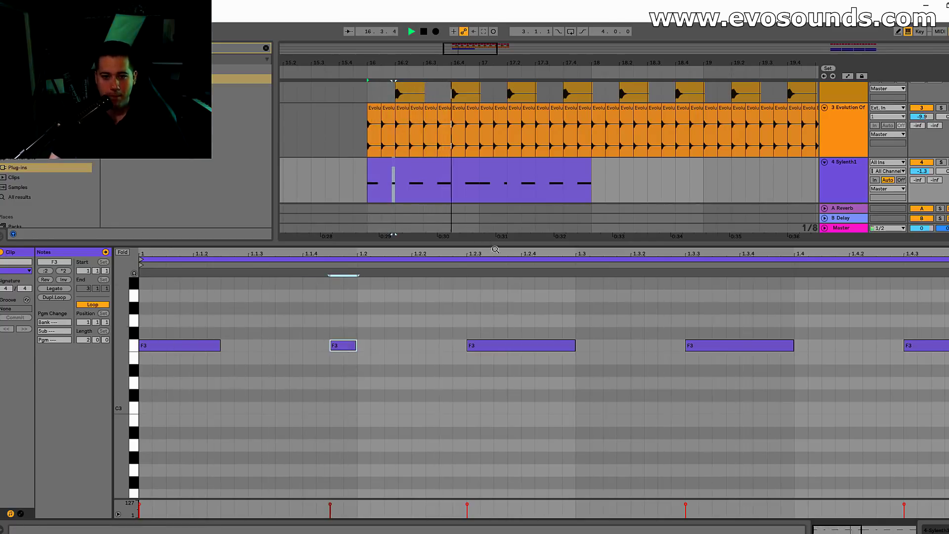
left_click(511, 172)
key("ctrl+d")
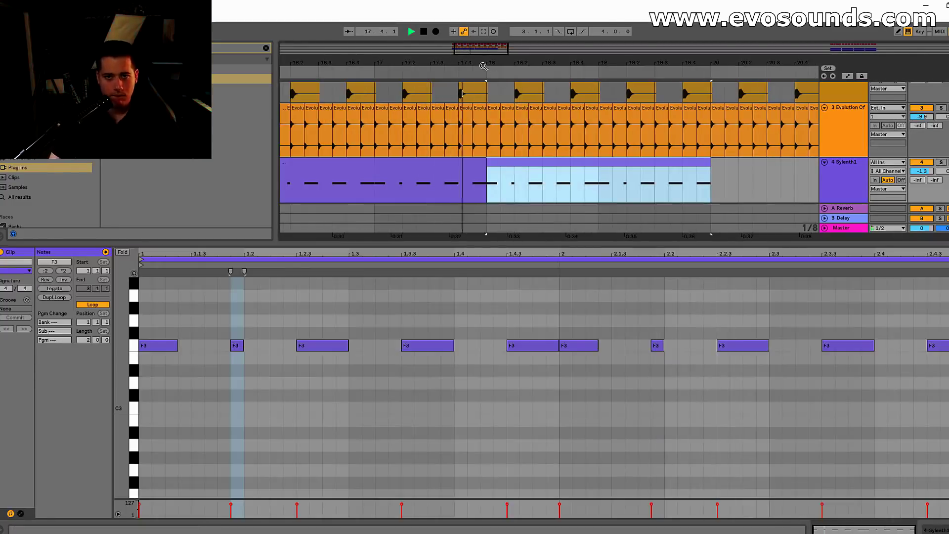
key("minus")
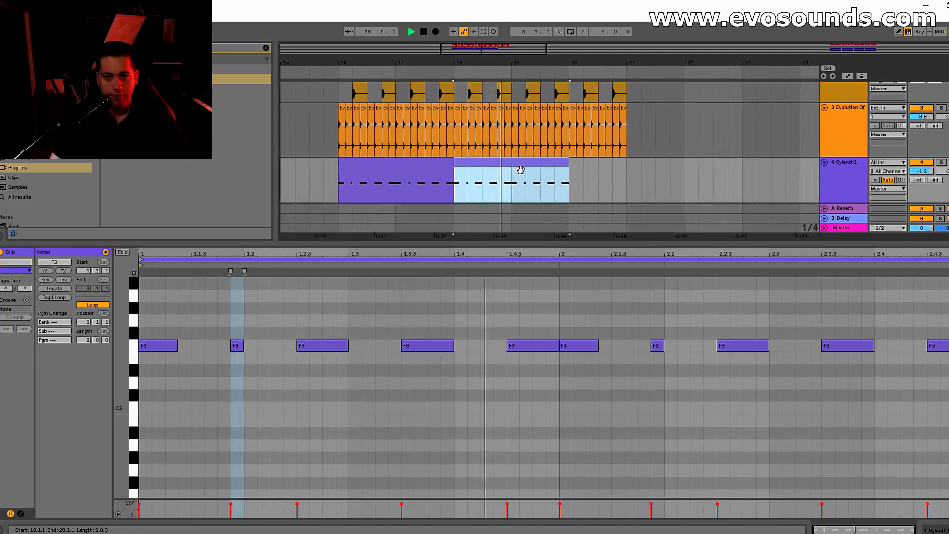
- Insert EQ Eight between Sylenth1 and LFOTool on the Sylenth1 track
key("shift+Tab")
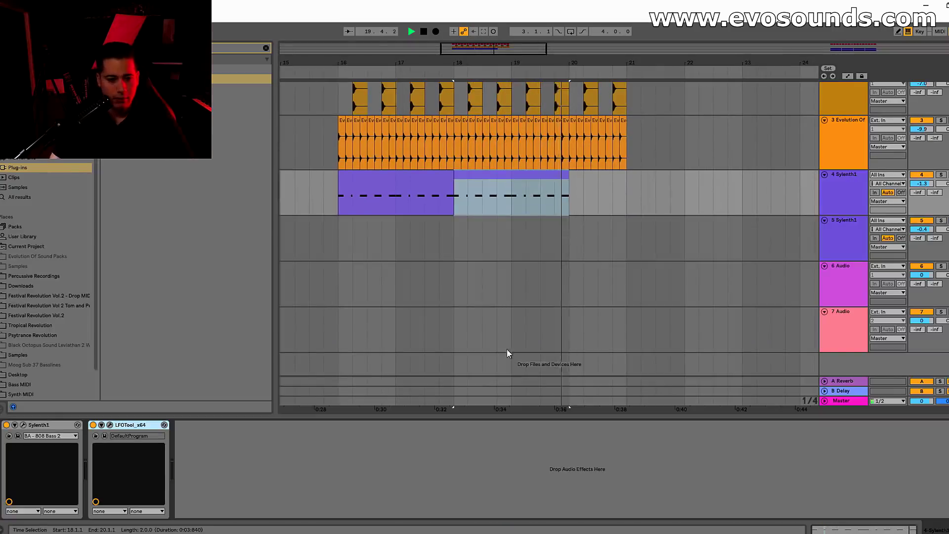
left_click(266, 47)
left_click_drag(148, 79, 85, 464)
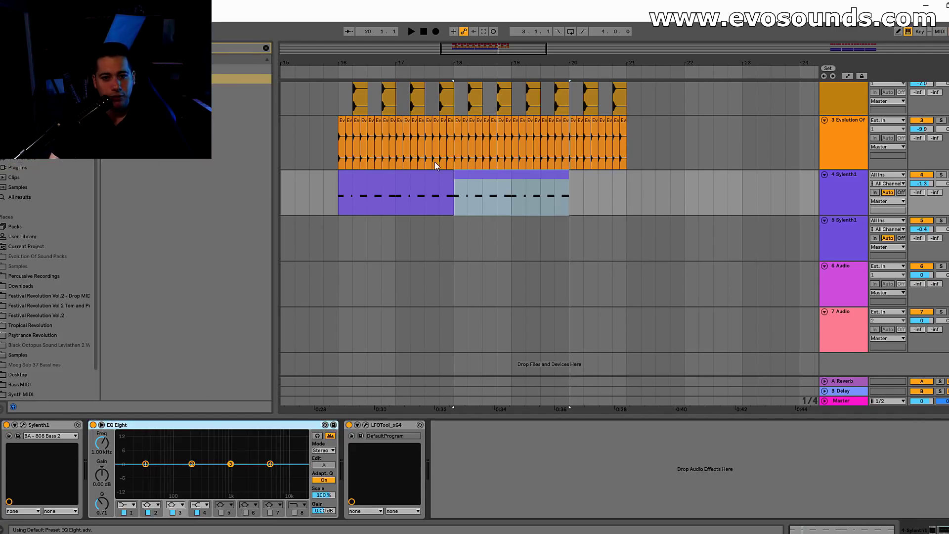
- Select the first Sylenth1 clip and change EQ Eight's band 1 to a low-cut filter at 31.0 Hz
left_click(395, 176)
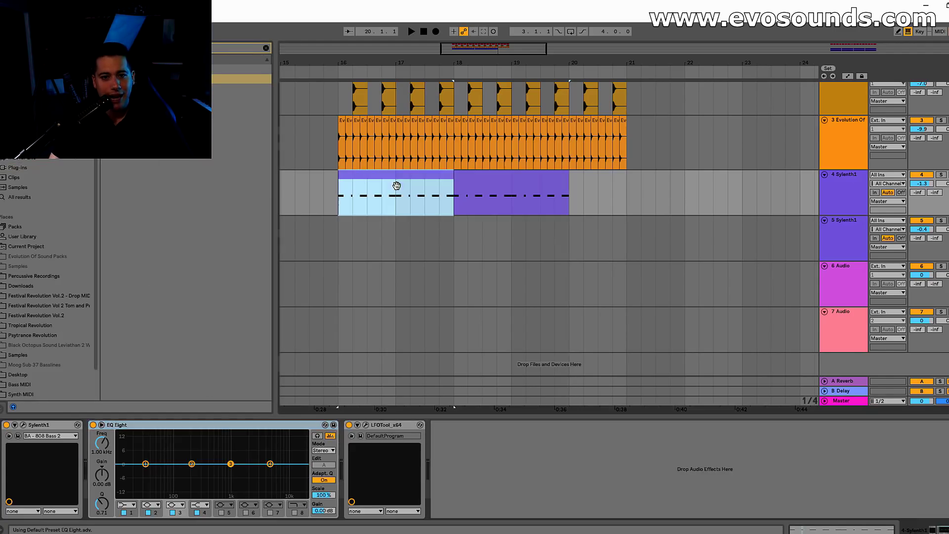
left_click(145, 464)
left_click(127, 504)
left_click(127, 450)
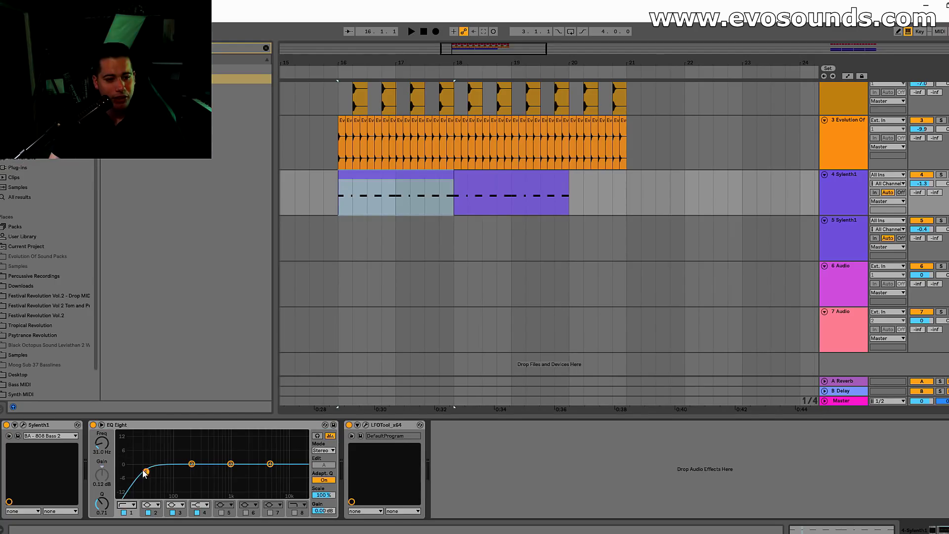
- While auditioning, boost EQ Eight band 2 by 4.09 dB at 107 Hz and set the low cut to 63.9 Hz with Q 0.61
key("space")
left_click_drag(156, 469, 179, 459)
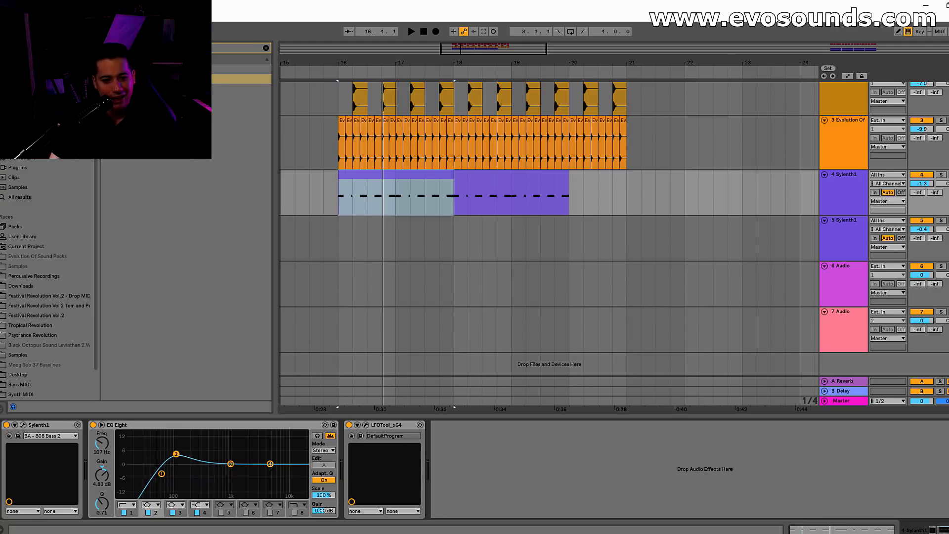
key("space")
left_click_drag(176, 454, 176, 455)
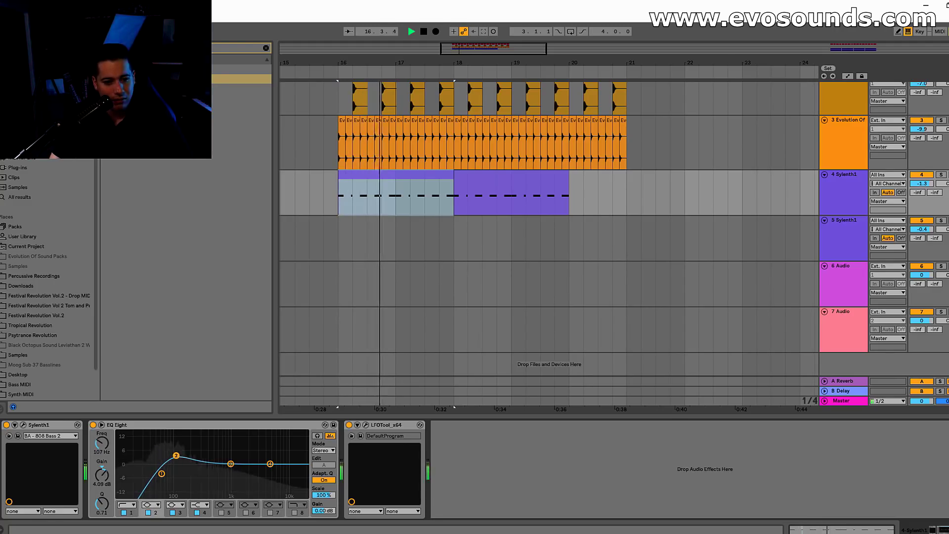
left_click(162, 474)
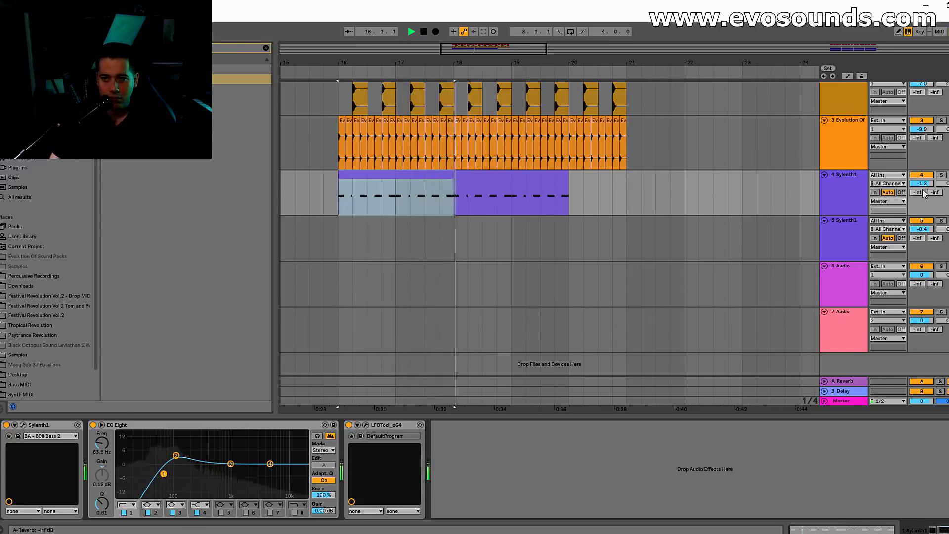
- Lower the Sylenth1 track 4 volume to -2.1 dB in the mixer and return to the arrangement
key("Tab")
left_click_drag(464, 292, 463, 287)
key("Tab")
key("Tab")
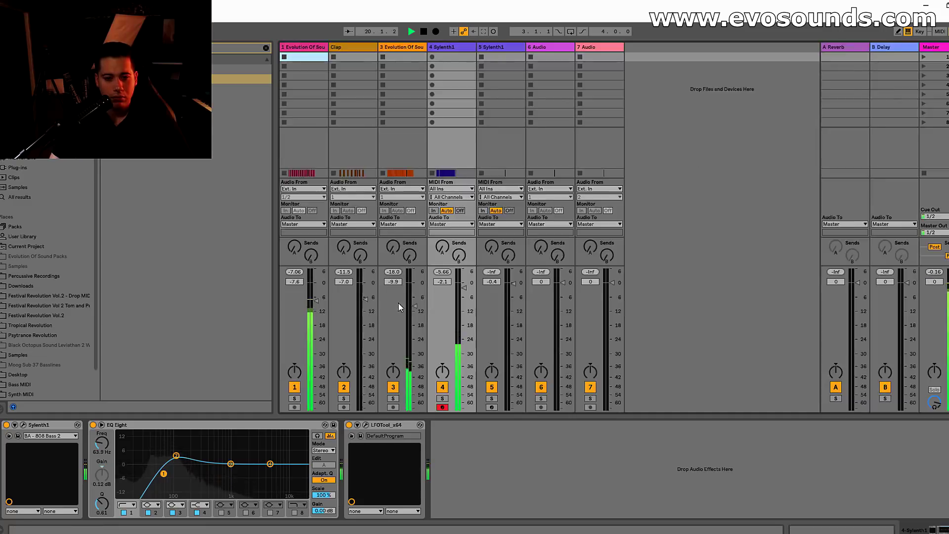
key("Tab")
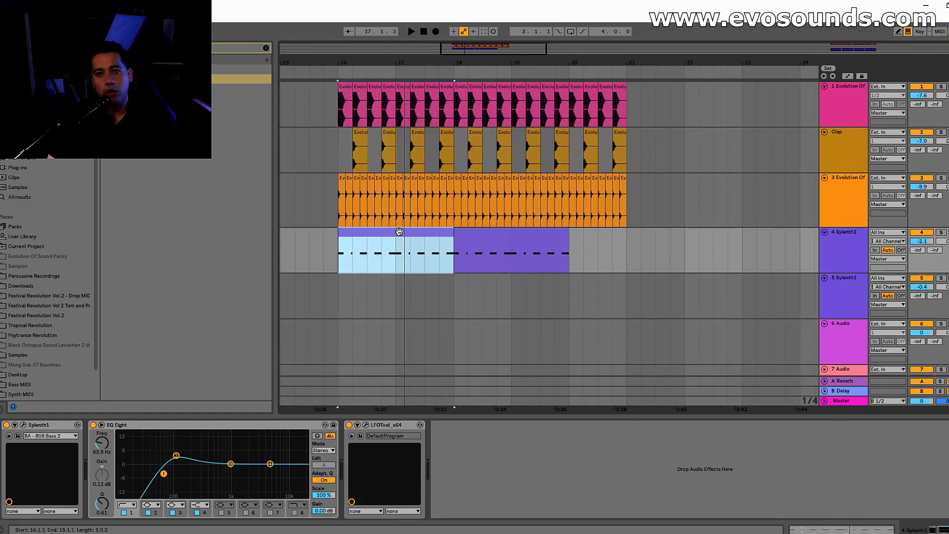
- Open the first Sylenth1 clip and examine its opening F3 note
double_click(399, 230)
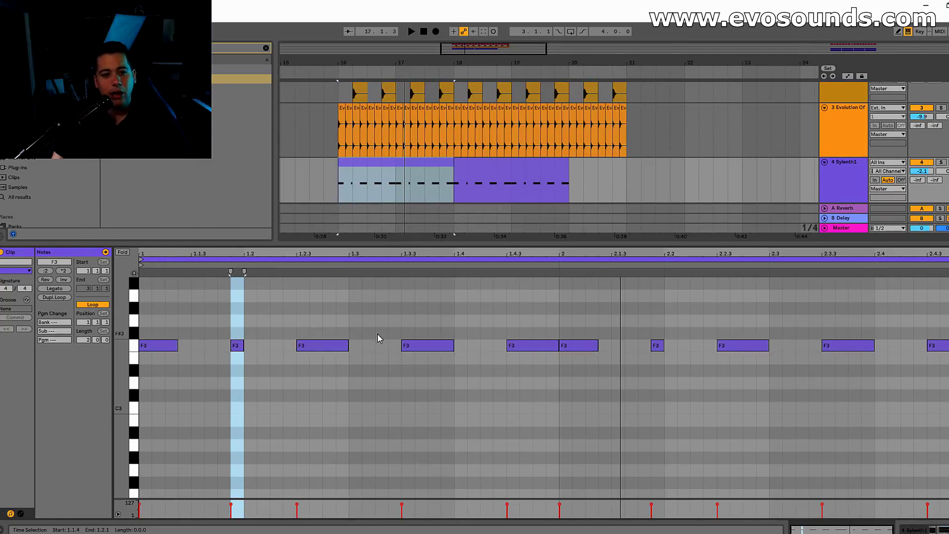
mouse_move(165, 348)
left_mouse_down()
mouse_move(229, 351)
mouse_move(174, 345)
left_mouse_up()
left_click(162, 360)
- Solo the Sylenth1 track, turn off LFOTool, and play the bass without the volume shaping
left_click(941, 162)
double_click(843, 168)
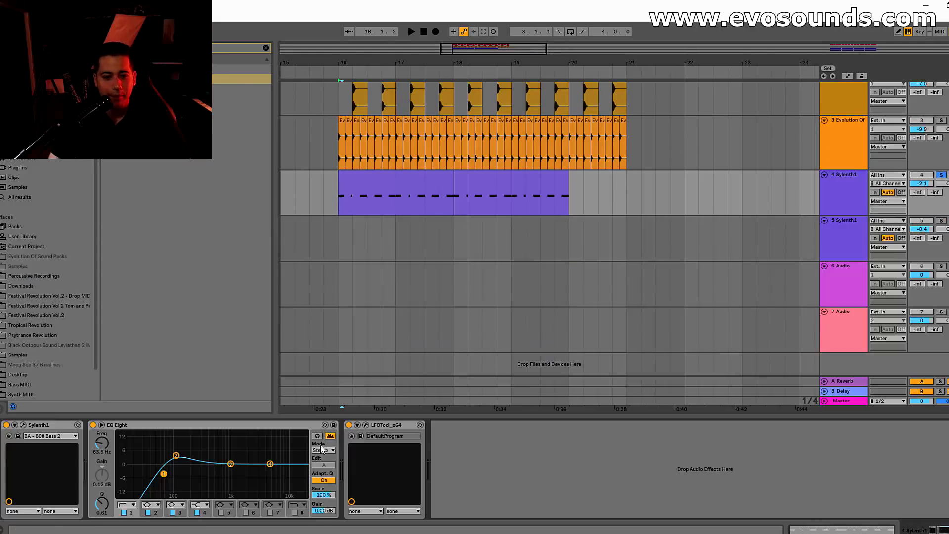
left_click(833, 182)
key("space")
key("space")
key("space")
key("space")
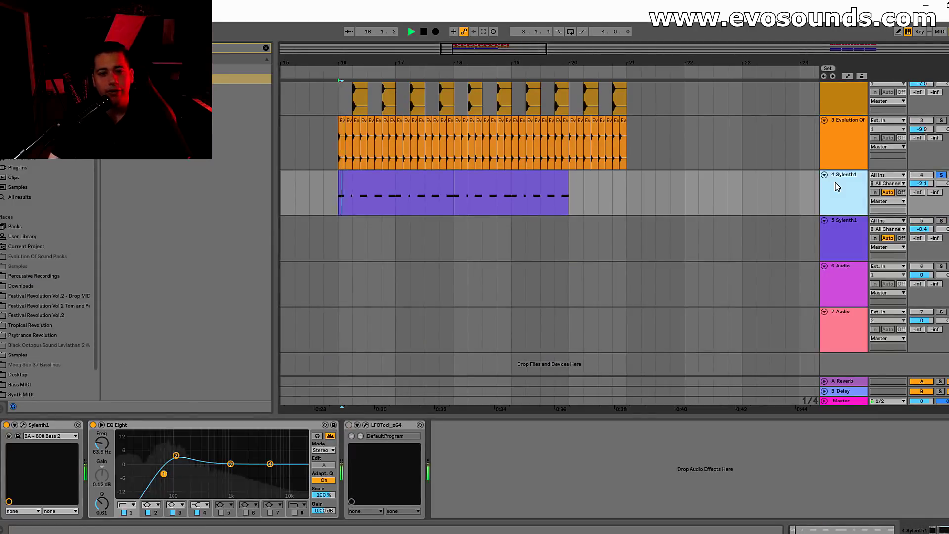
- Audition Sylenth1's BA - 808 Bass 3 preset, return to BA - 808 Bass 2, and close the synth editor
left_click(22, 425)
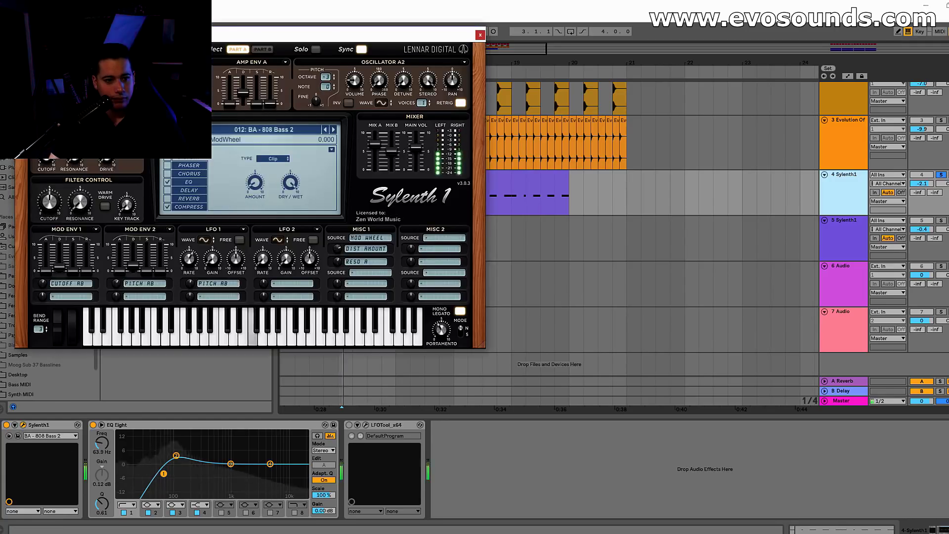
left_click(333, 130)
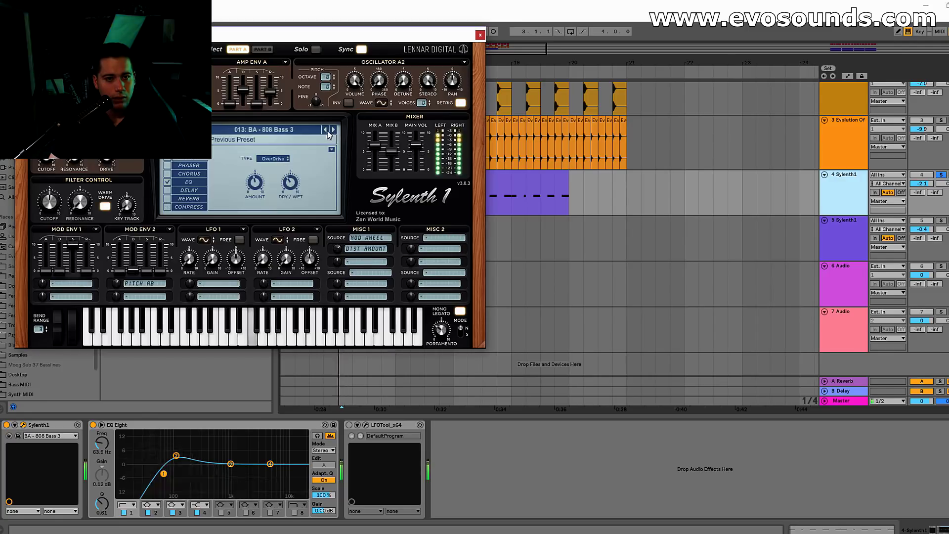
left_click(326, 130)
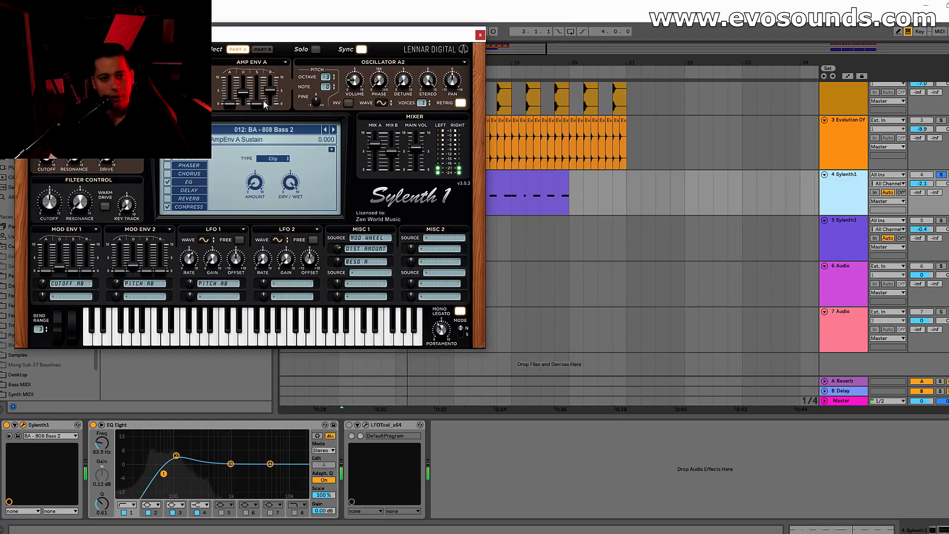
left_click(478, 37)
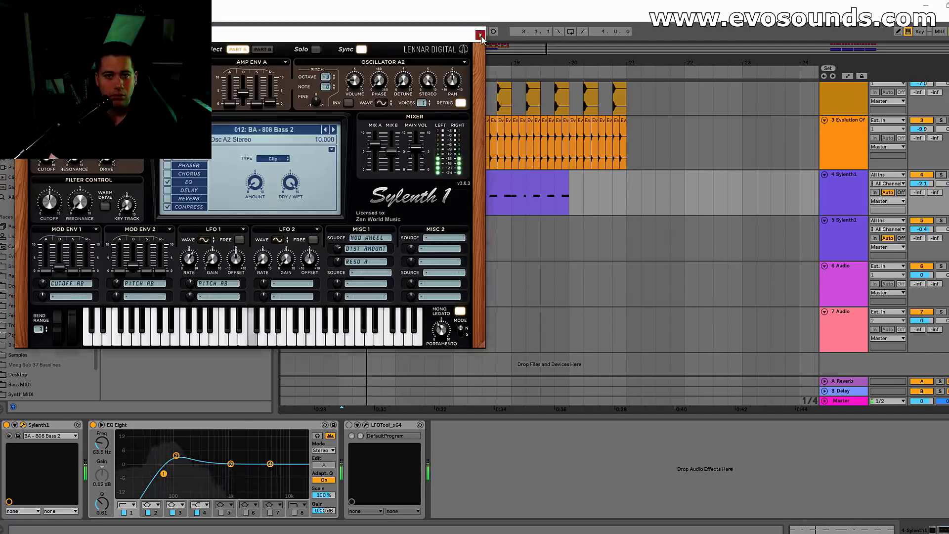
left_click(480, 35)
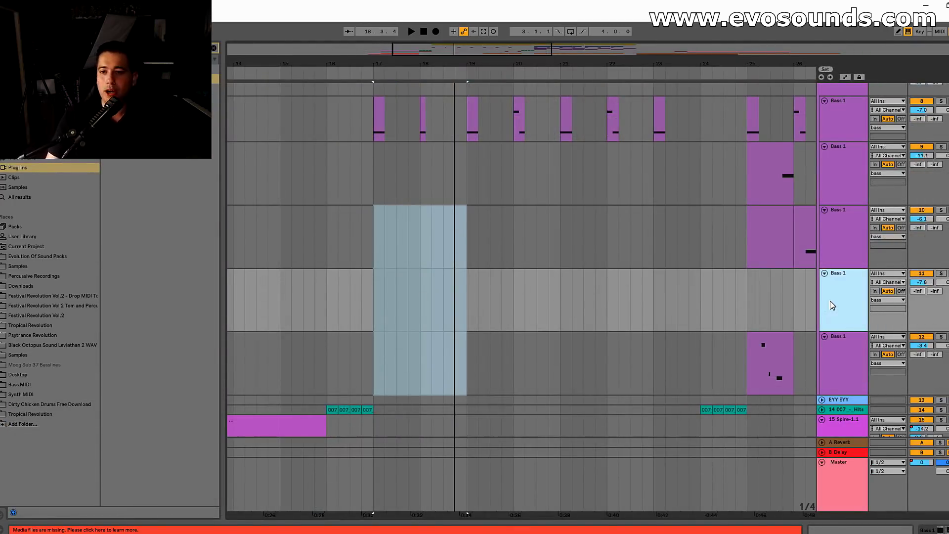
scroll(411, 214, "up", 1)
scroll(392, 269, "down", 3)
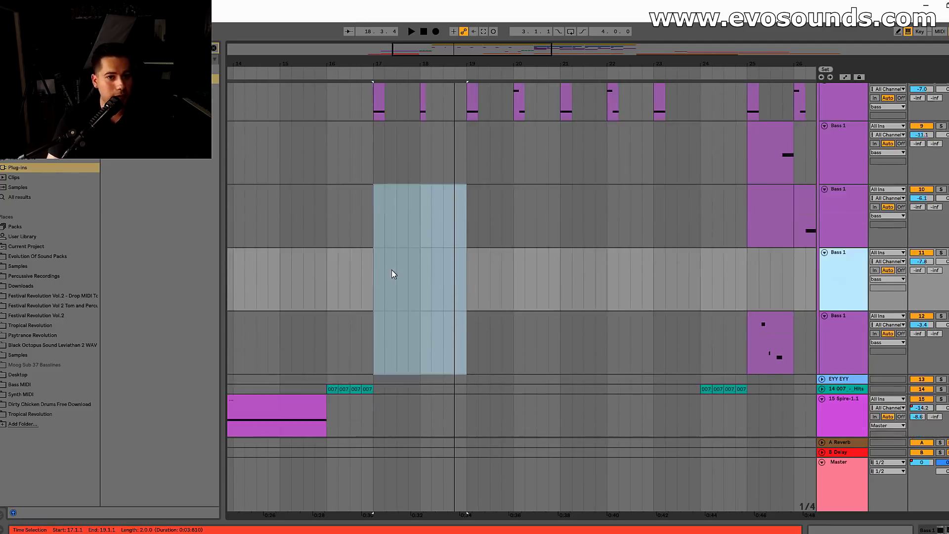
- Look over the Bass 1 tracks and play the arrangement from bar 16
scroll(780, 276, "up", 4)
left_click(855, 254)
left_click(850, 208)
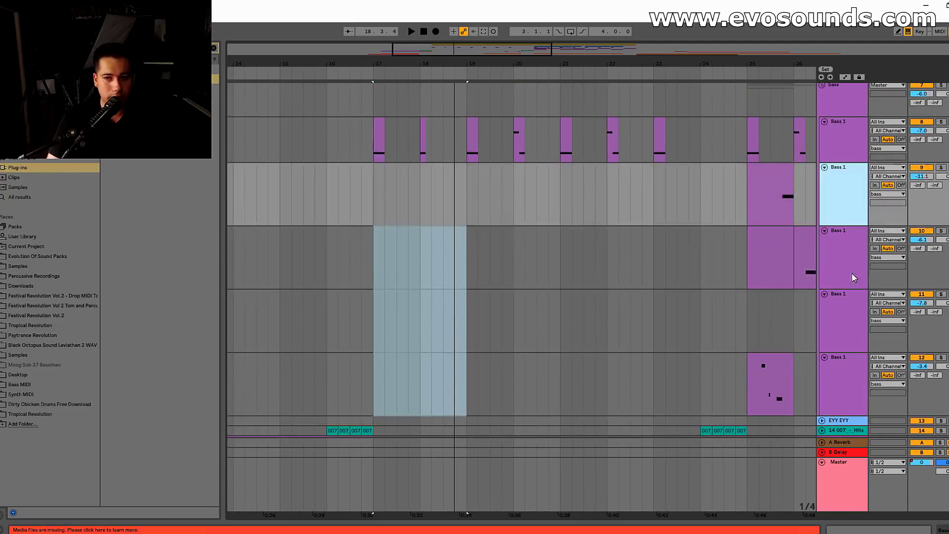
left_click(852, 273)
scroll(852, 273, "up", 3)
scroll(463, 285, "down", 5)
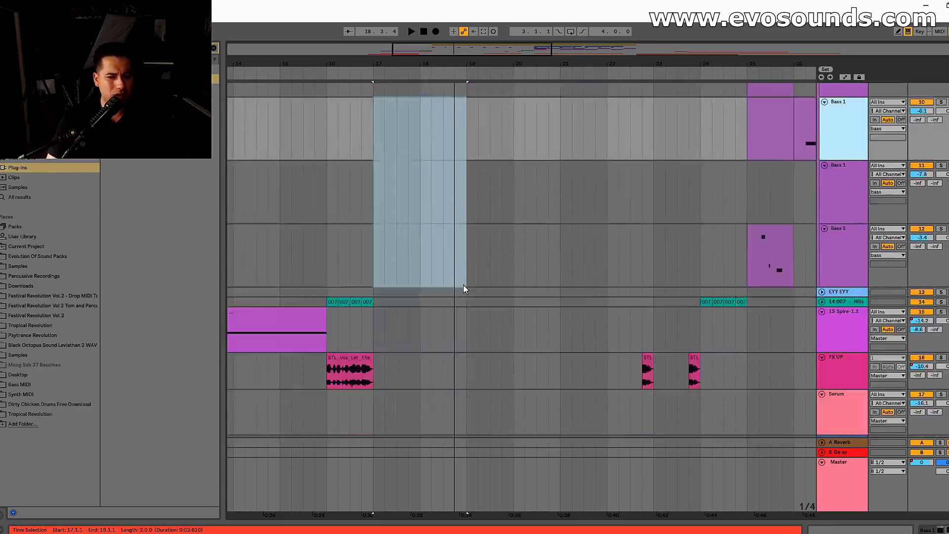
left_click(332, 302)
key("space")
key("space")
scroll(352, 310, "up", 4)
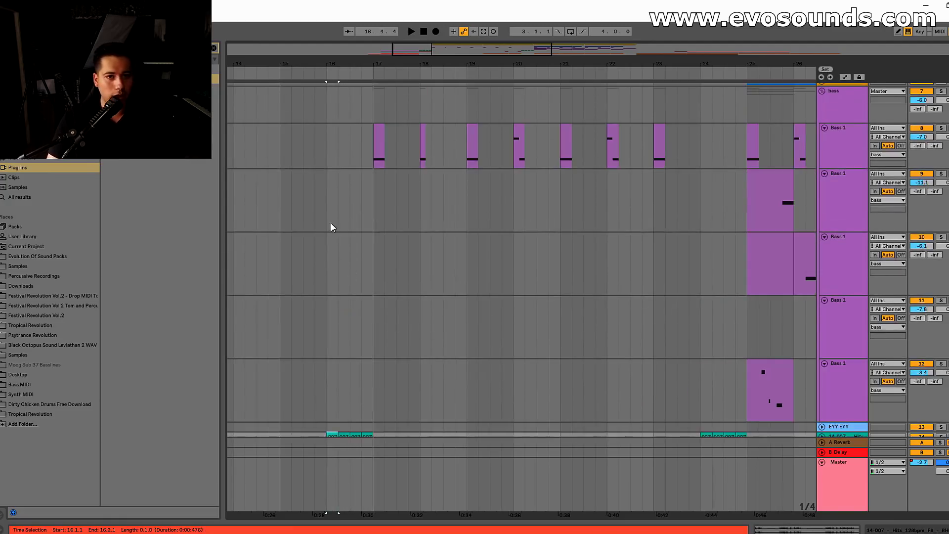
left_click(331, 223)
key("space")
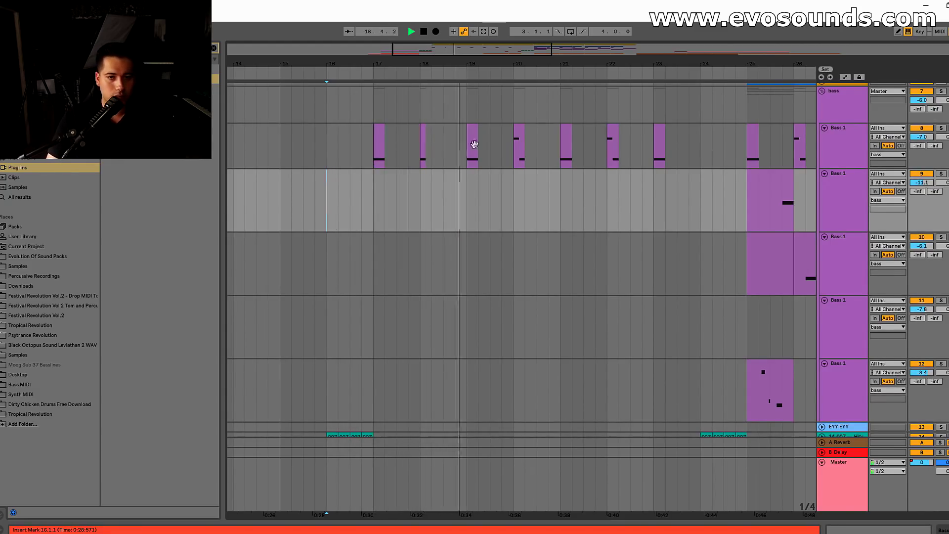
scroll(775, 265, "down", 1)
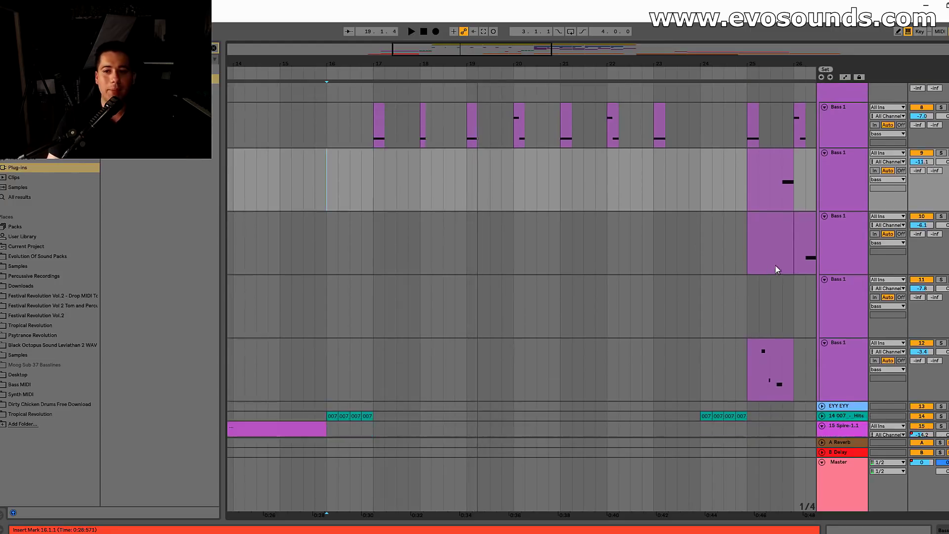
- Open the Sylenth1 editor on Bass 1 track 11, check its preset, and close it
double_click(831, 299)
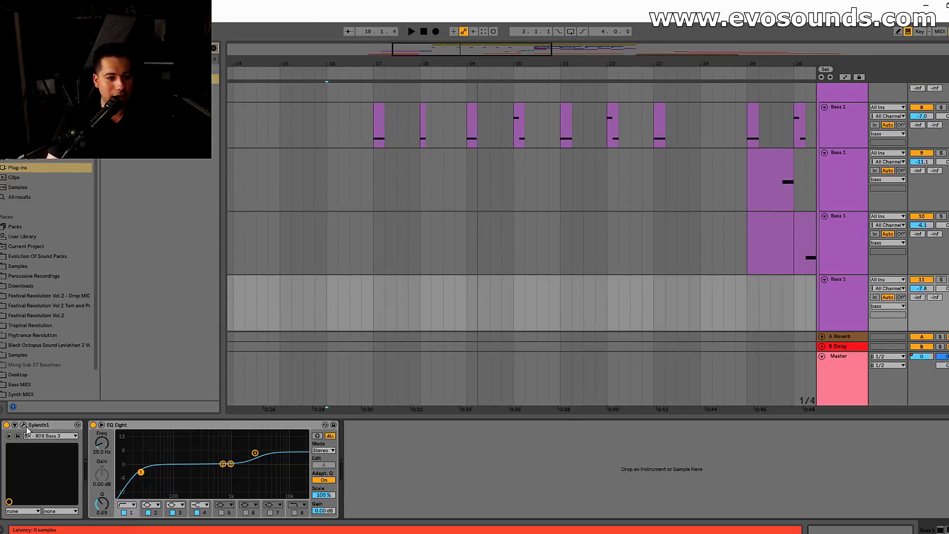
left_click(24, 426)
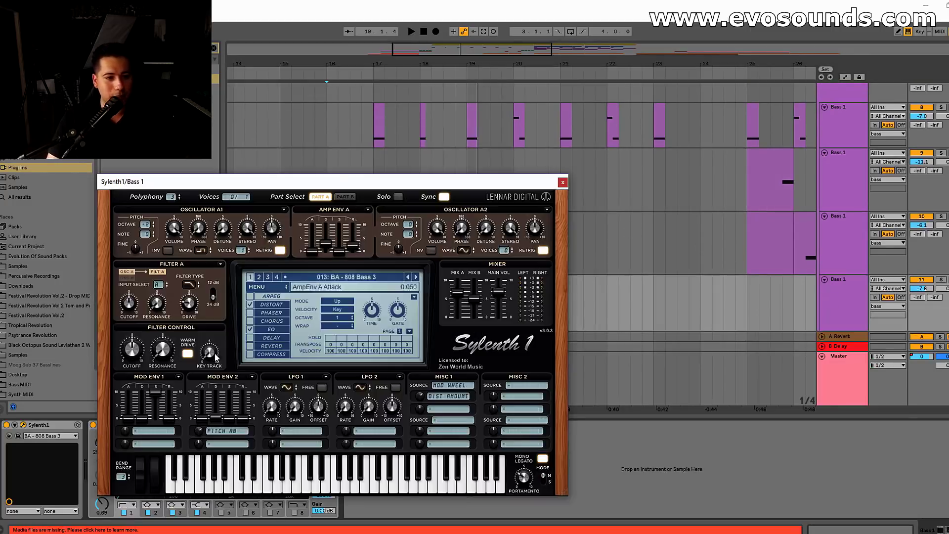
left_click(562, 182)
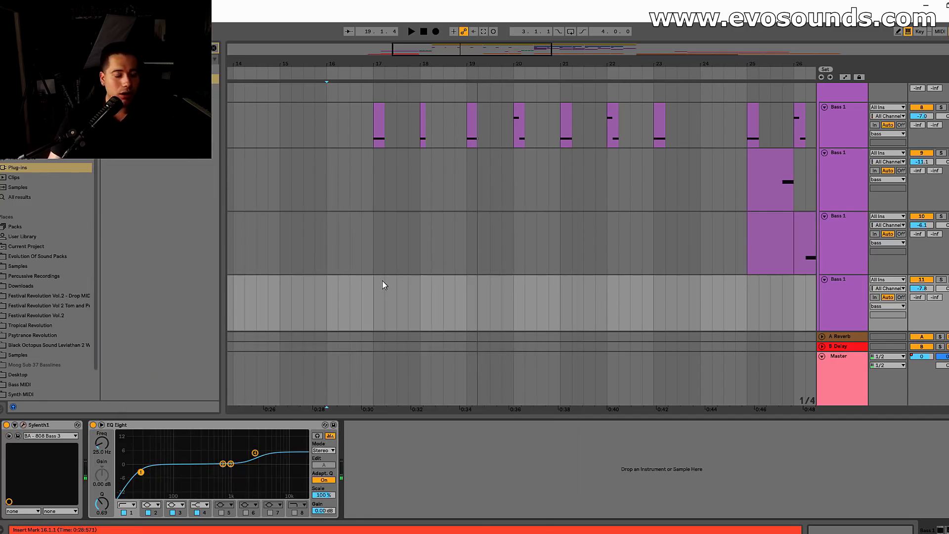
- Create an empty two-bar MIDI clip at bars 17 to 19 on Bass 1 track 11 and enlarge its note editor
left_click_drag(379, 293, 459, 294)
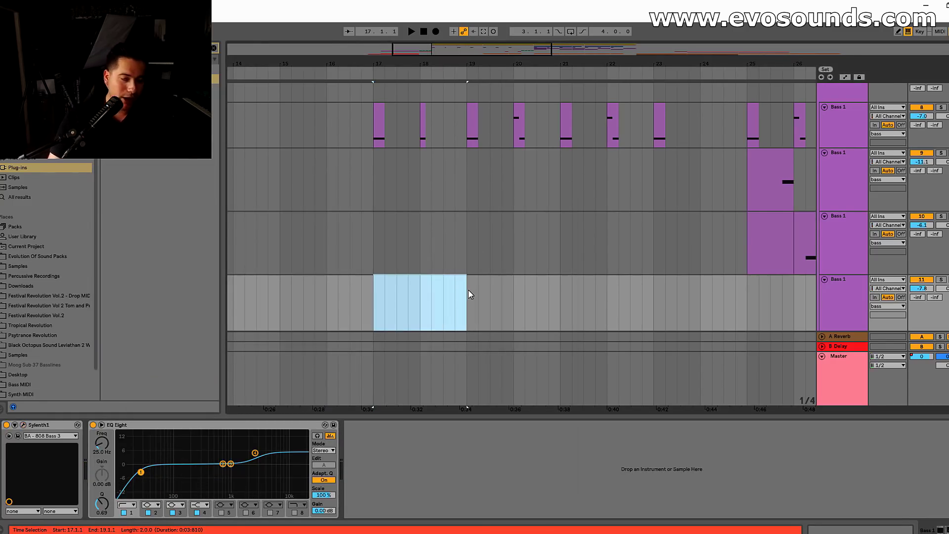
key("ctrl+shift+m")
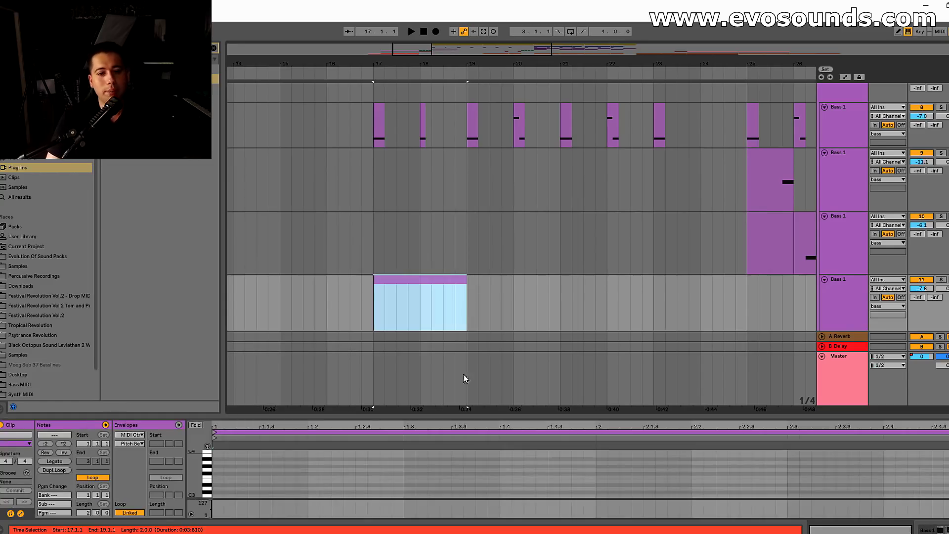
left_click_drag(444, 415, 443, 284)
left_click_drag(191, 415, 191, 407)
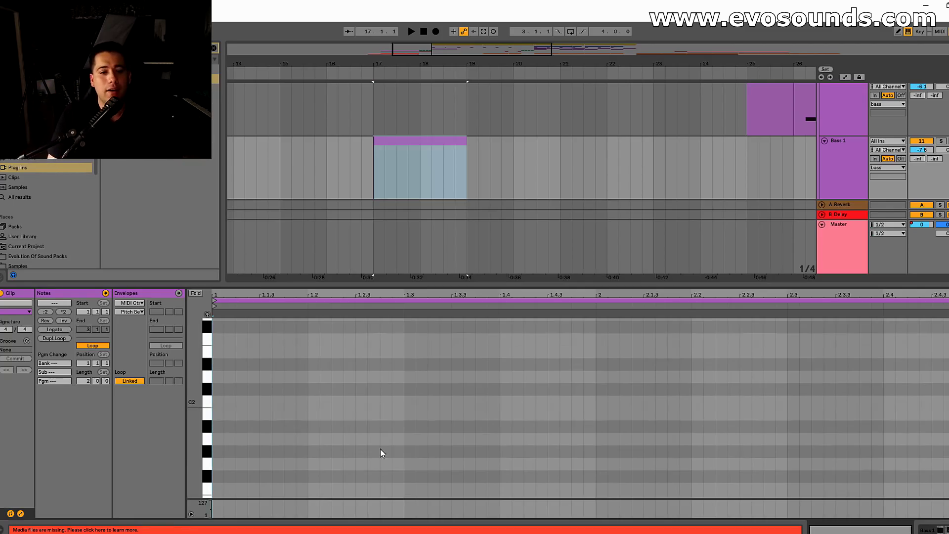
scroll(329, 341, "up", 4)
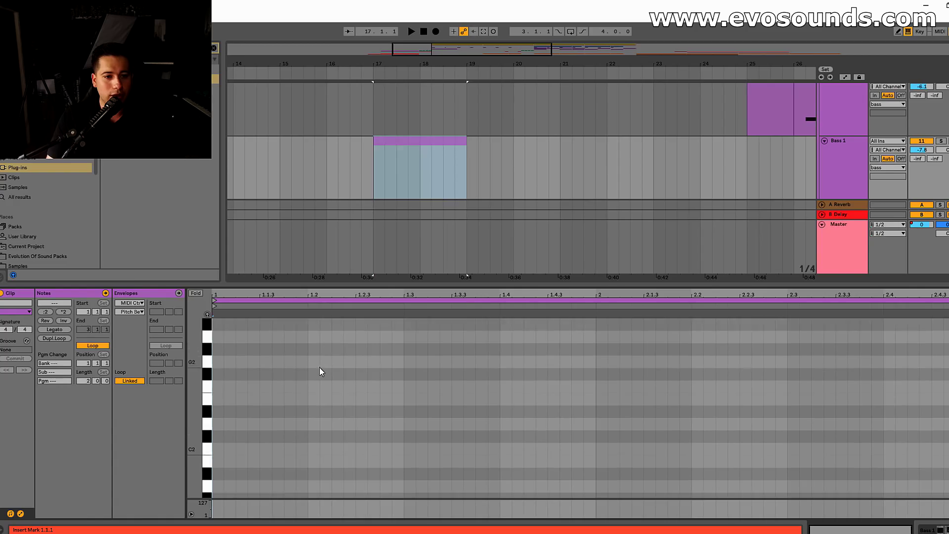
- Enter a G2 note at 1.2 in the new clip and duplicate it into three evenly spaced triplet notes
double_click(314, 362)
right_click(331, 366)
left_click(372, 343)
right_click(335, 366)
left_click(358, 348)
left_click_drag(322, 365, 342, 369)
key("ctrl+d")
key("ctrl+d")
- Play the three G2 notes and shorten them together so that gaps separate them
key("space")
key("space")
key("space")
left_click_drag(326, 384, 418, 352)
key("space")
left_click_drag(338, 362, 323, 362)
scroll(411, 156, "down", 2)
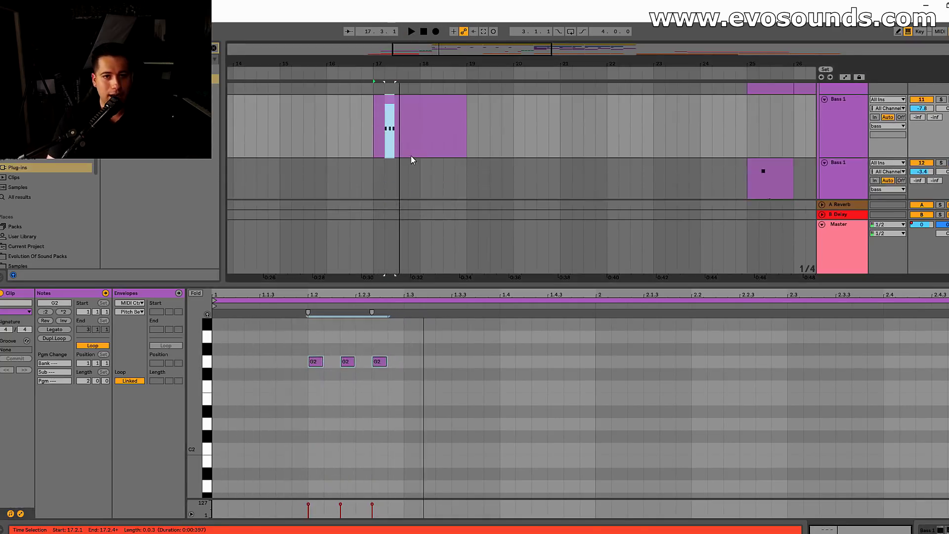
- Copy Bass 1 track 12's bar 25 clip to bar 17, delete all its notes, and start playback
scroll(682, 165, "down", 1)
left_click(762, 150)
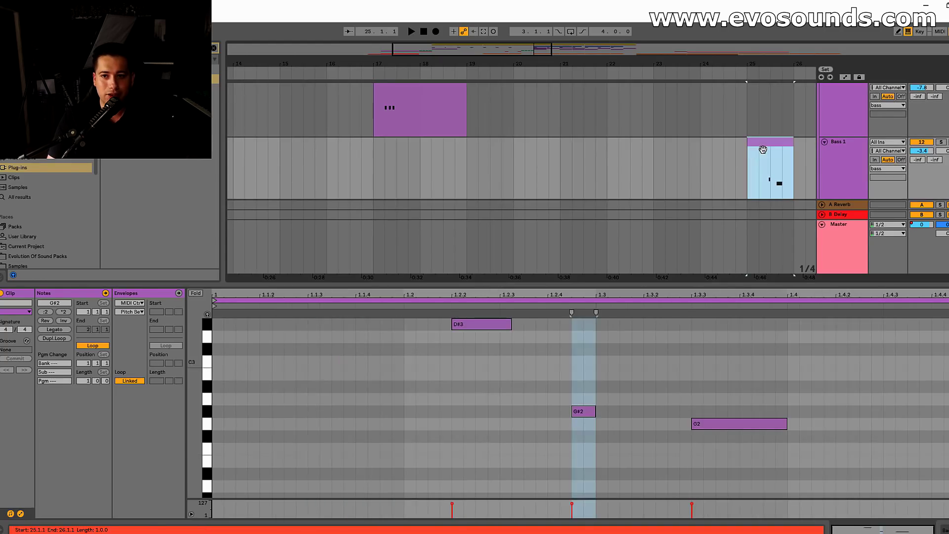
left_click(390, 162)
key("ctrl+v")
key("space")
key("space")
left_click_drag(440, 469, 766, 258)
key("Delete")
key("space")
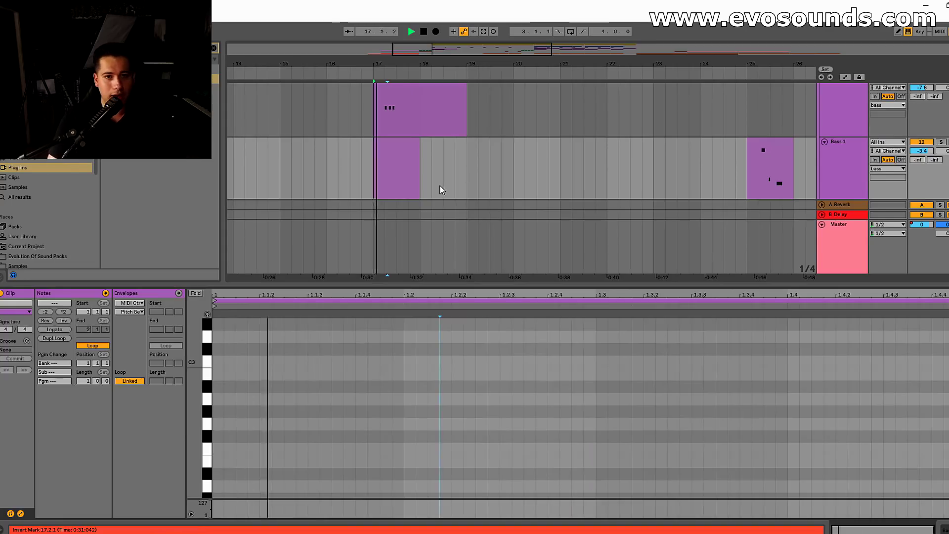
- Add a short G2 note at 1.3.3 and a short G#2 note at 1.4.2 to track 12's bar 17 clip
double_click(689, 428)
left_click_drag(701, 428, 804, 416)
key("ctrl+d")
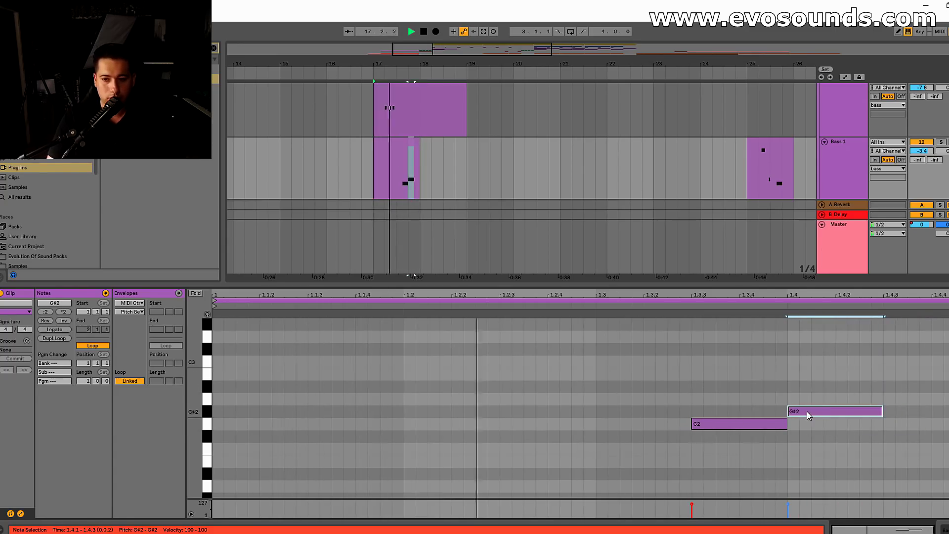
left_click_drag(787, 423, 727, 423)
mouse_move(883, 411)
left_mouse_down()
mouse_move(834, 410)
mouse_move(874, 418)
left_mouse_up()
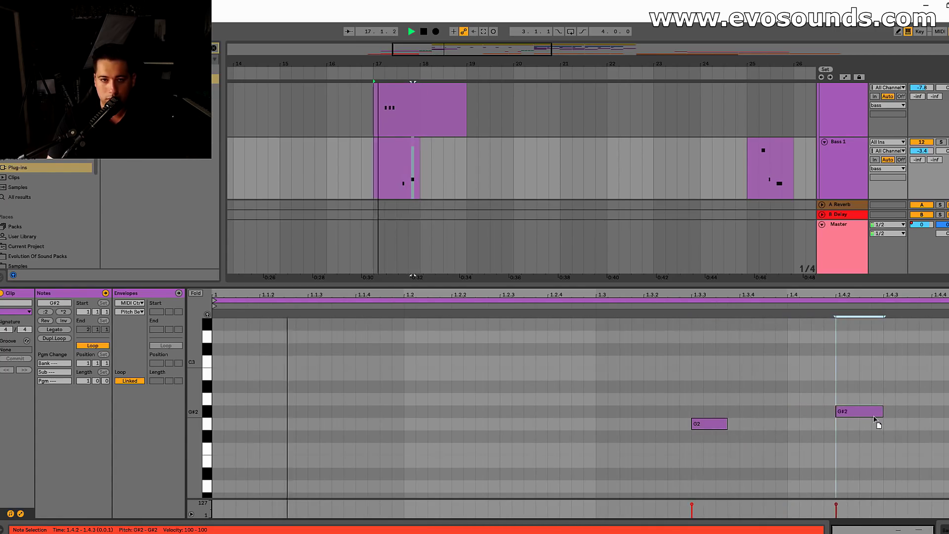
- Add a G2 note at 1.4.3 to track 11's bar 17 clip and listen to it
double_click(426, 104)
left_click_drag(571, 362, 596, 359)
key("space")
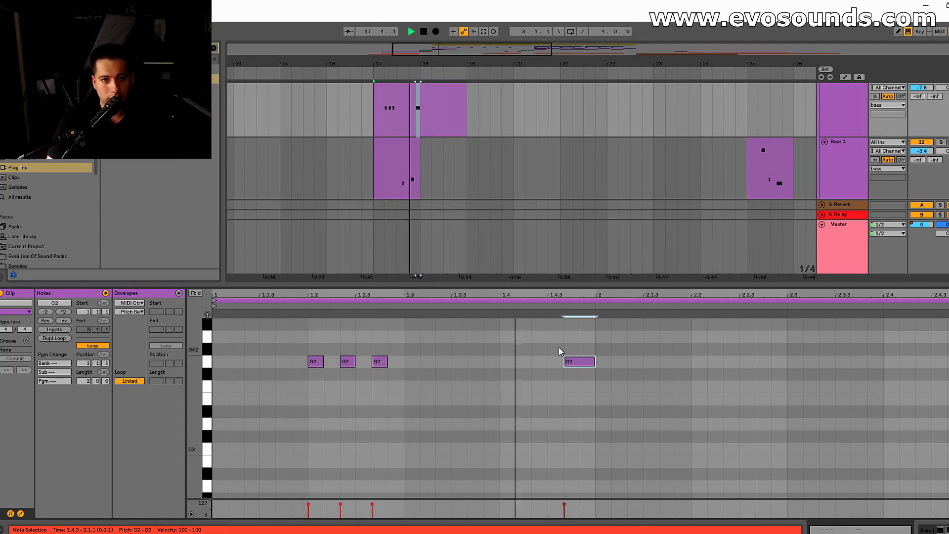
left_click_drag(583, 362, 563, 366)
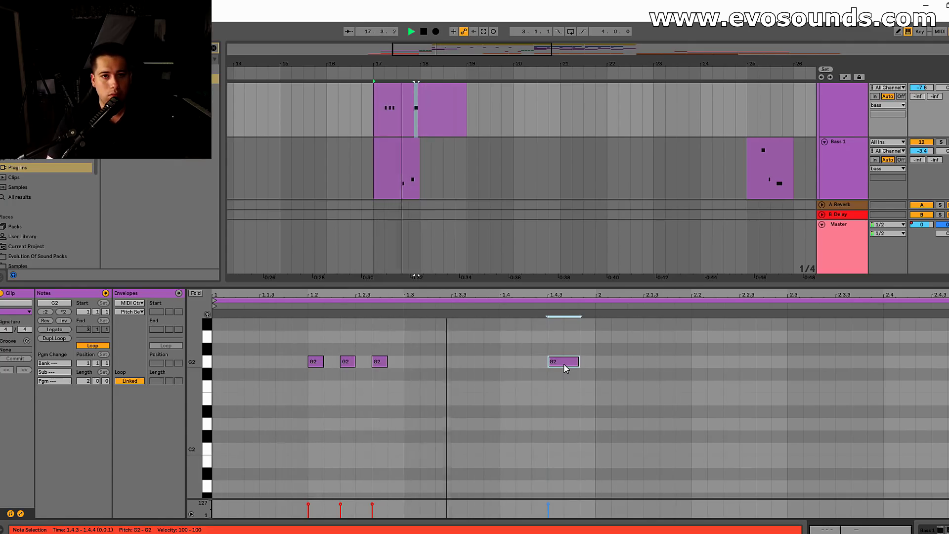
scroll(430, 127, "up", 1)
key("space")
- Duplicate track 11's bar 17 clip and place the copy at bar 18
left_click(390, 92)
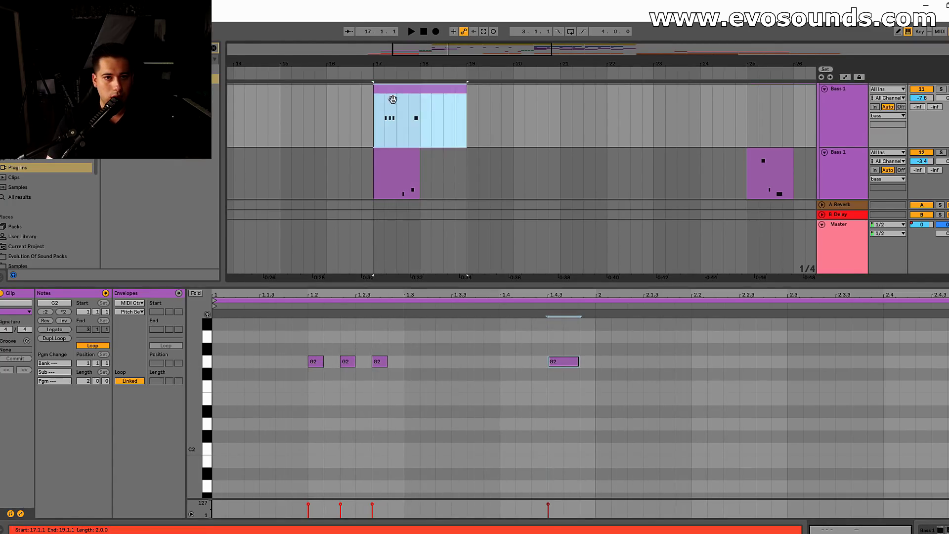
key("ctrl+d")
left_click_drag(491, 92, 447, 148)
scroll(454, 101, "up", 2)
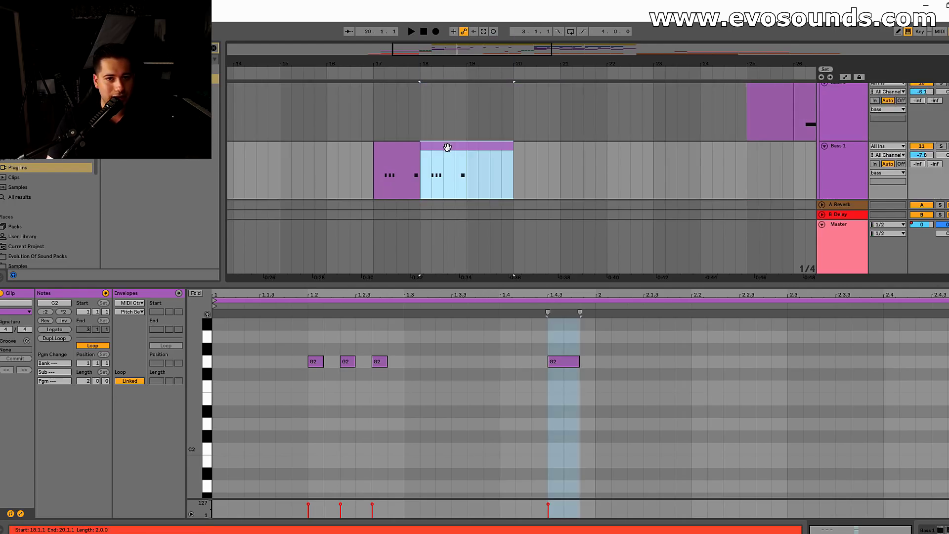
- Replace the copy's three opening notes with one longer G2 from 1.2.3 to 1.3, and play from bar 16
left_click(373, 369)
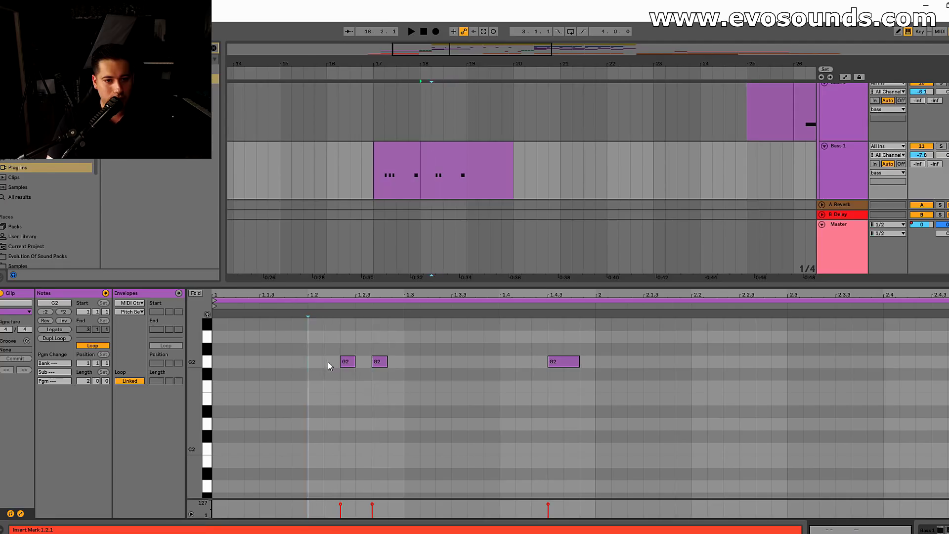
left_click_drag(353, 368, 403, 361)
key("space")
key("space")
key("space")
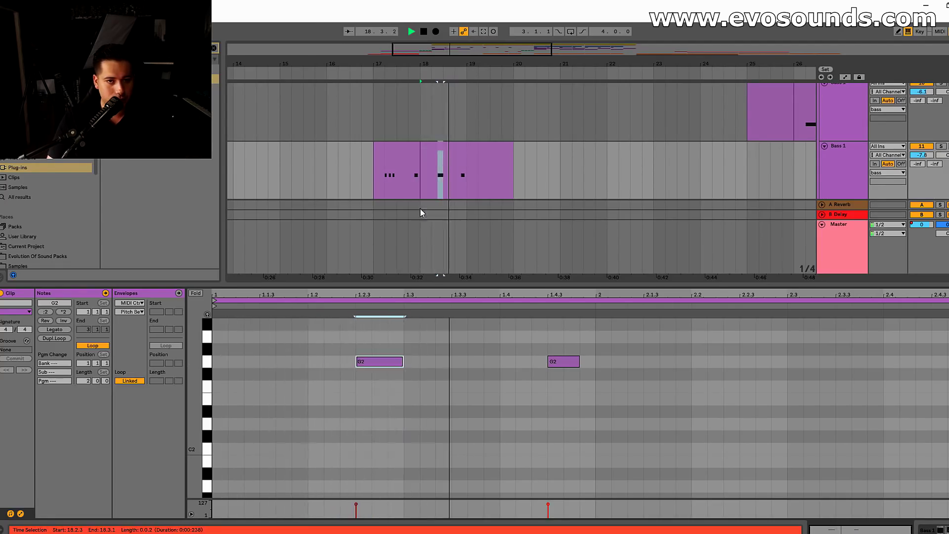
left_click(326, 111)
key("space")
key("space")
key("ctrl+alt+l")
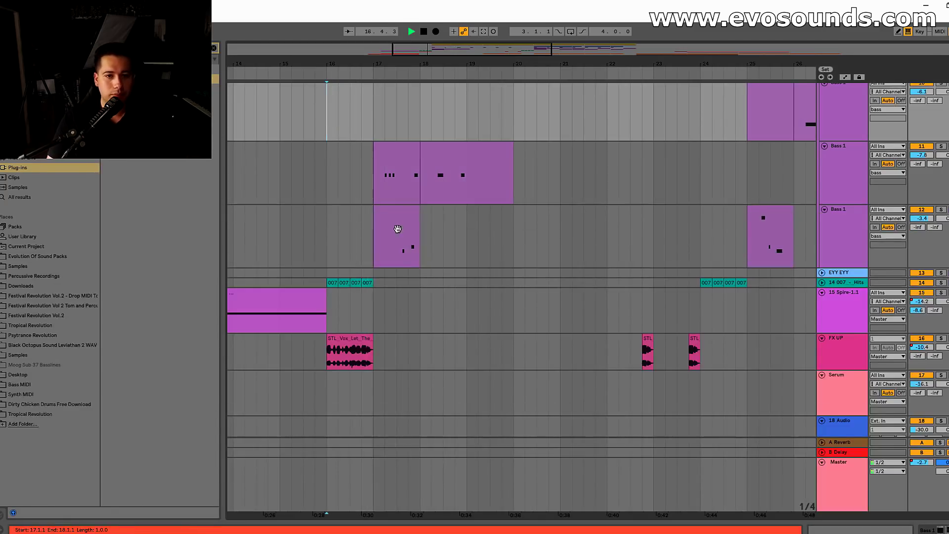
- Duplicate track 12's bar 17 clip to bar 18 and change the copy's notes to G#2 followed by G2
left_click(396, 229)
key("ctrl+d")
double_click(445, 219)
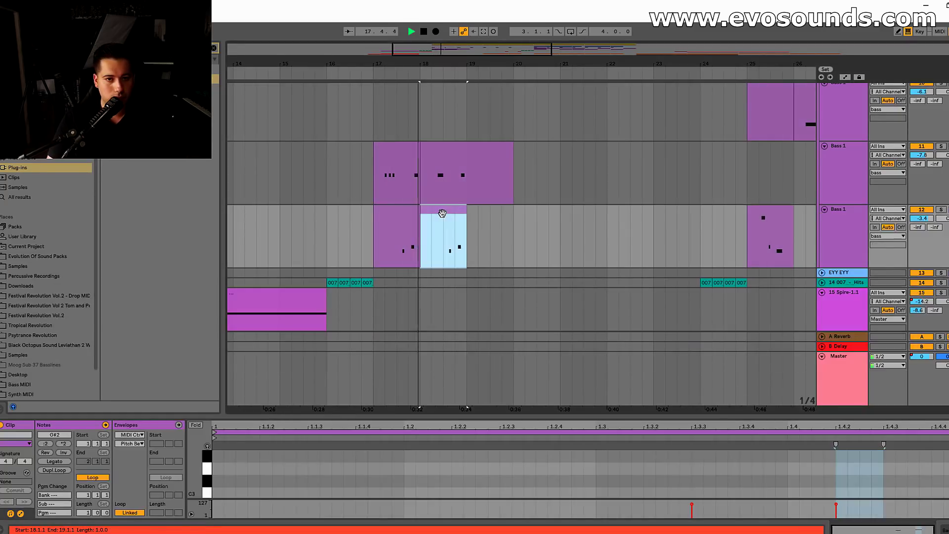
left_click_drag(487, 417, 502, 180)
left_click(716, 315)
left_click_drag(715, 314, 715, 302)
left_click_drag(854, 302, 854, 315)
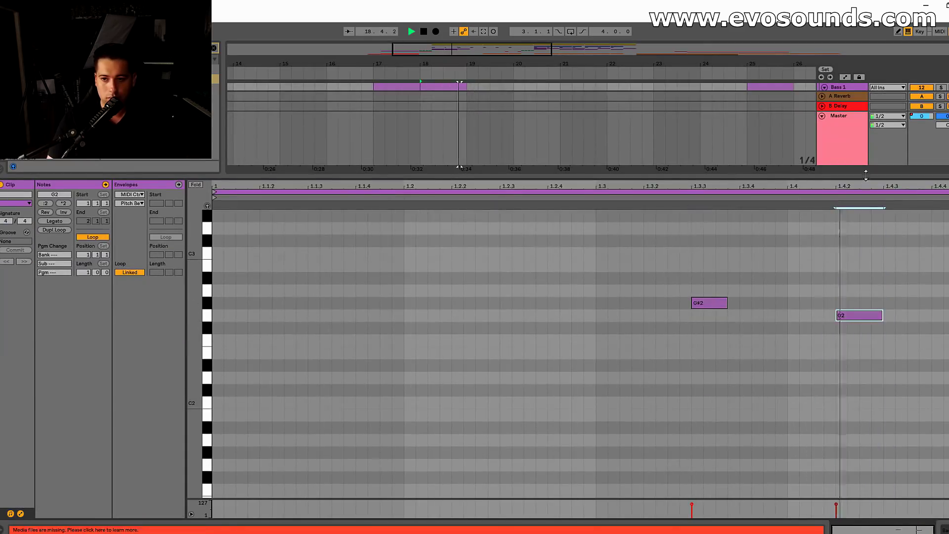
left_click_drag(850, 177, 847, 514)
scroll(489, 233, "up", 1)
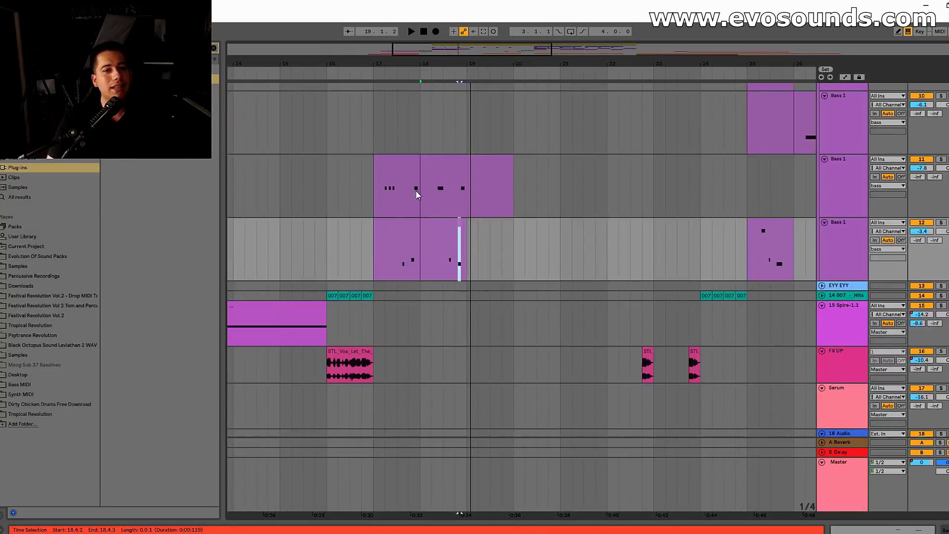
- Rework track 12's bar 17 clip with a G2 at 1.3, a short G2 just before 1.4, and a long G#2 from 1.4
left_click(400, 181)
double_click(400, 180)
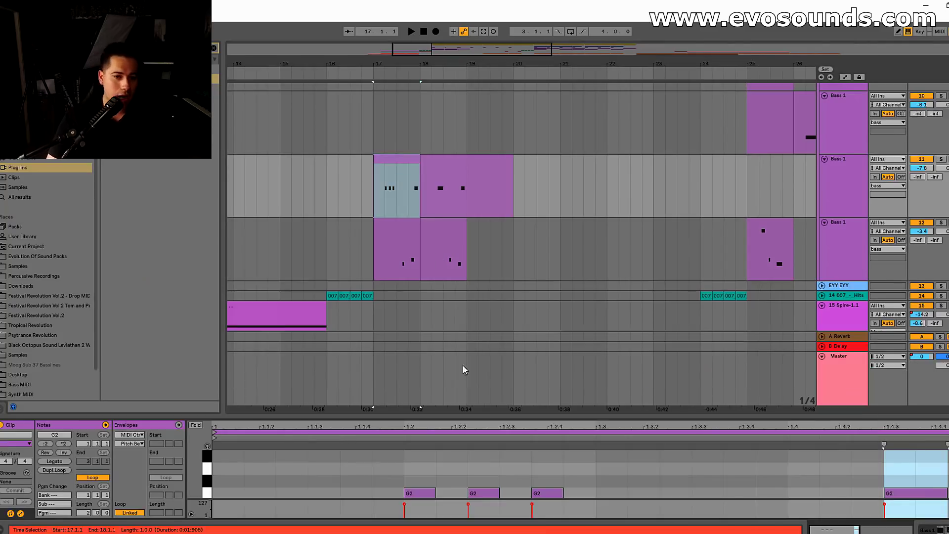
left_click(440, 182)
left_click(395, 247)
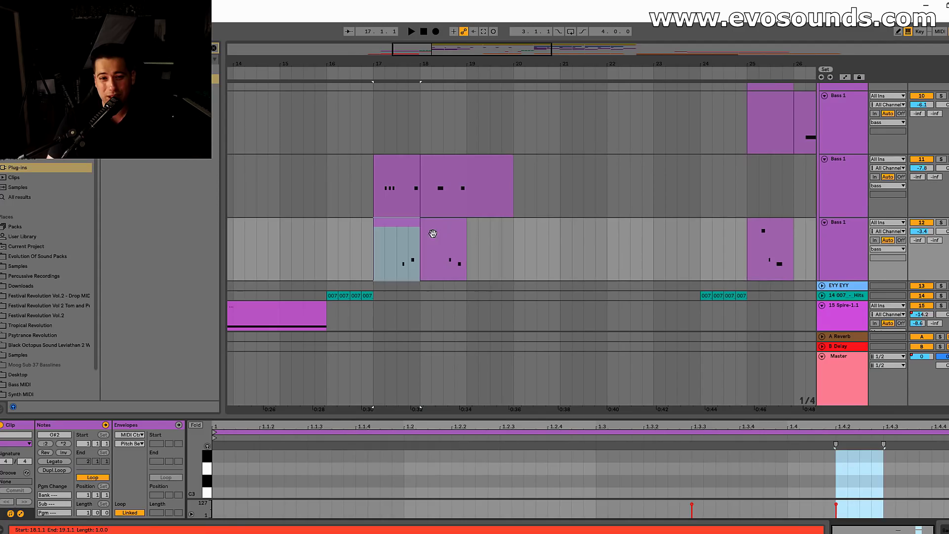
left_click_drag(499, 417, 523, 215)
mouse_move(699, 365)
left_mouse_down()
mouse_move(601, 372)
mouse_move(692, 362)
left_mouse_up()
left_click(756, 358)
left_click_drag(850, 345, 947, 346)
key("space")
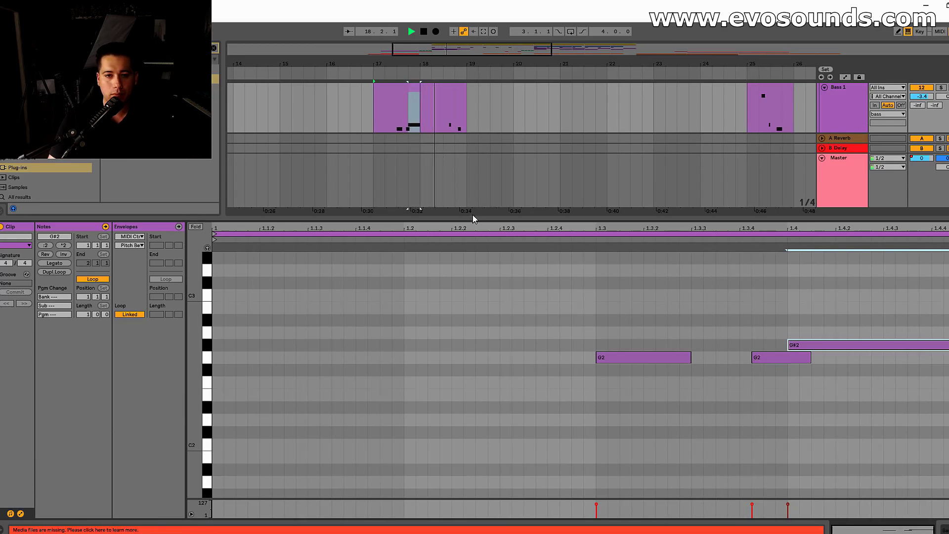
left_click_drag(476, 216, 428, 339)
- Play the new bass patterns from 17.4.1 and again from 16.3.1 while reviewing the Bass 1 tracks
scroll(420, 257, "up", 1)
left_click(412, 174)
key("space")
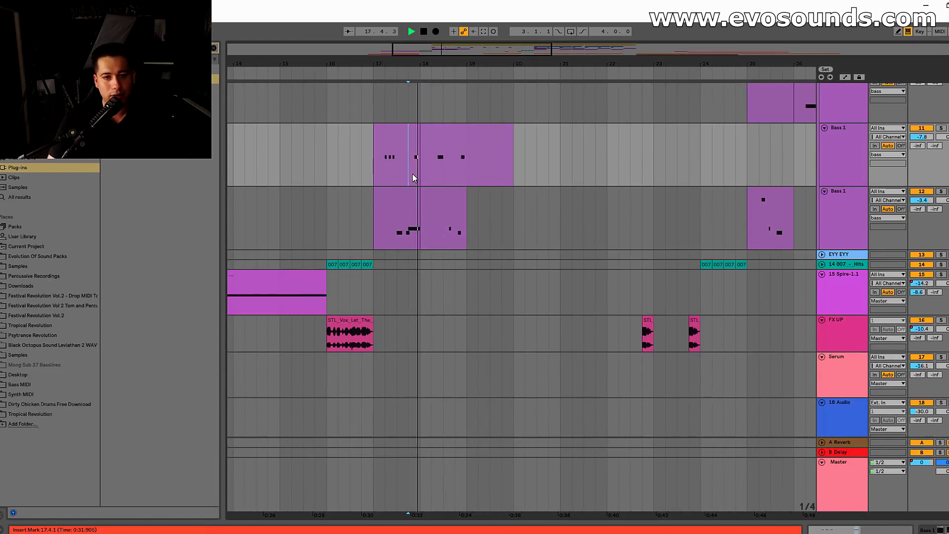
key("space")
key("space")
key("space")
left_click(351, 180)
key("space")
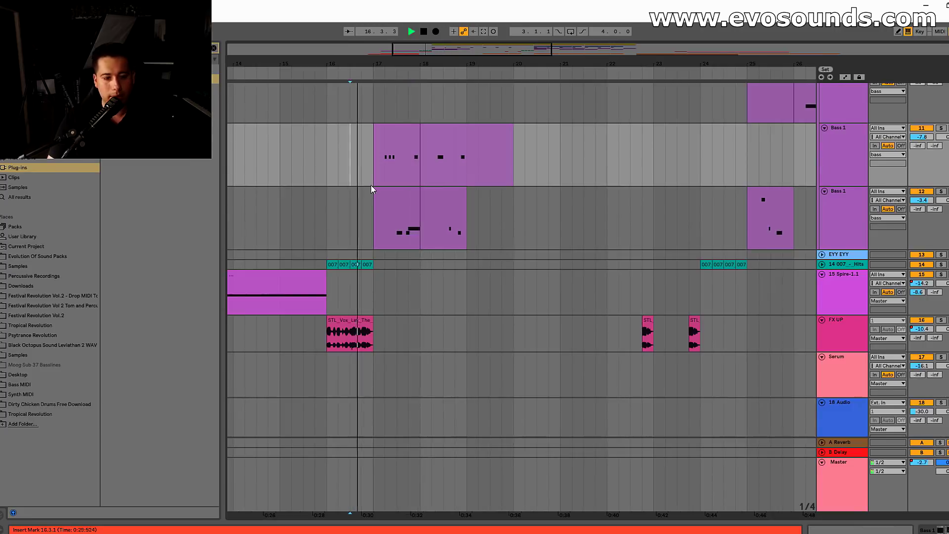
scroll(431, 306, "up", 2)
scroll(432, 306, "up", 6)
scroll(436, 308, "down", 4)
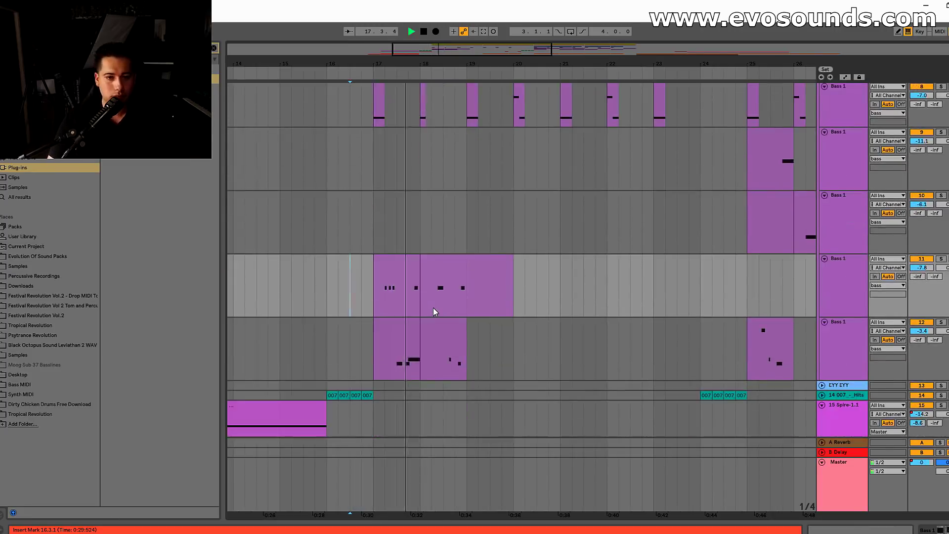
scroll(433, 308, "down", 1)
- Select the clips in bars 17 to 19 on Bass 1 tracks 11 and 12 and play them
left_click(450, 329)
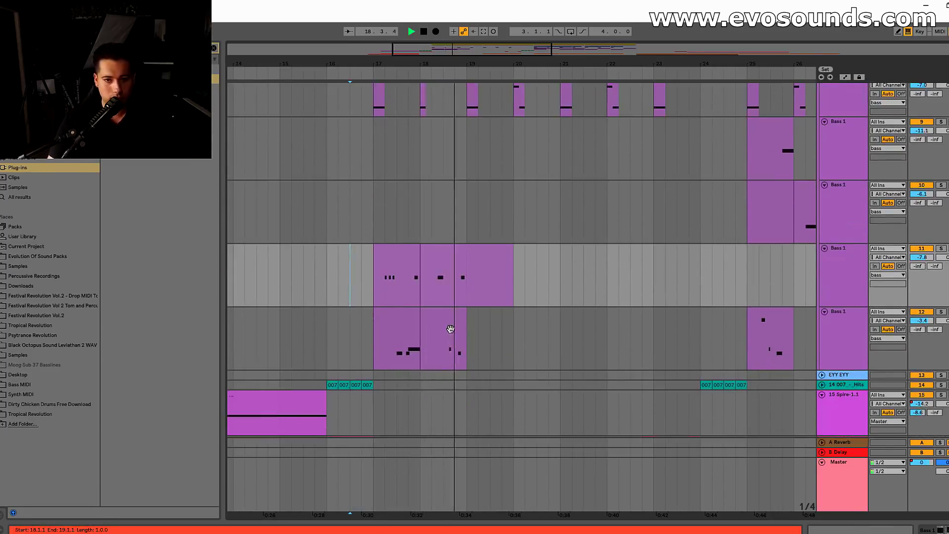
key("space")
mouse_move(455, 319)
left_mouse_down()
mouse_move(398, 335)
mouse_move(358, 313)
mouse_move(464, 325)
left_mouse_up()
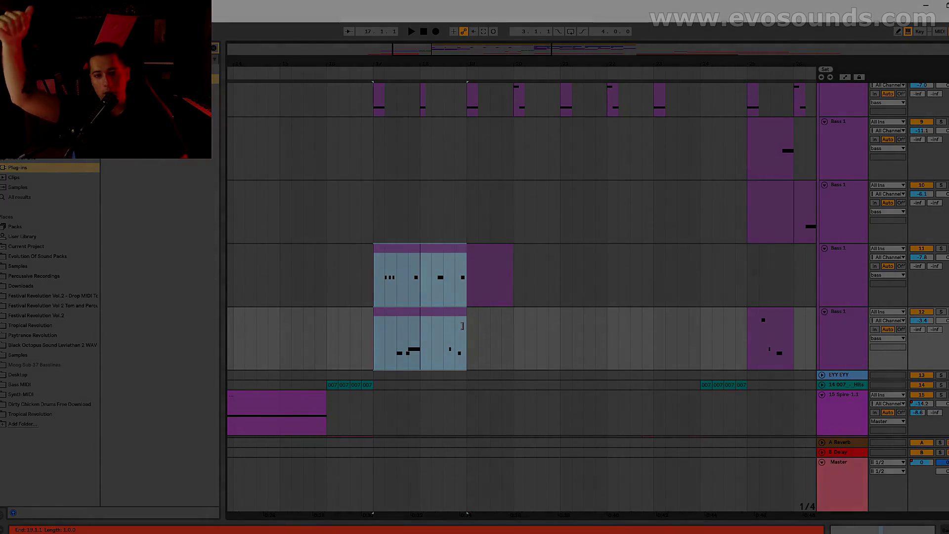
key("space")
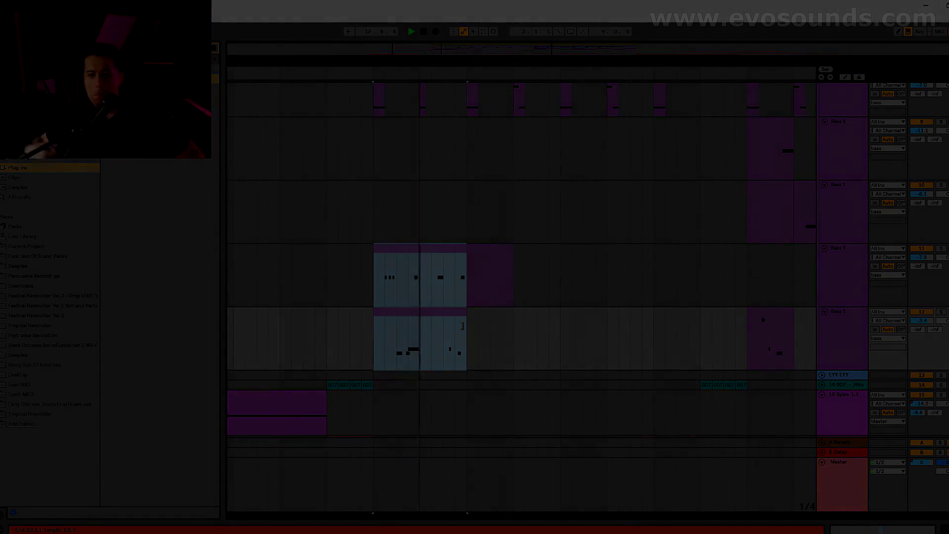